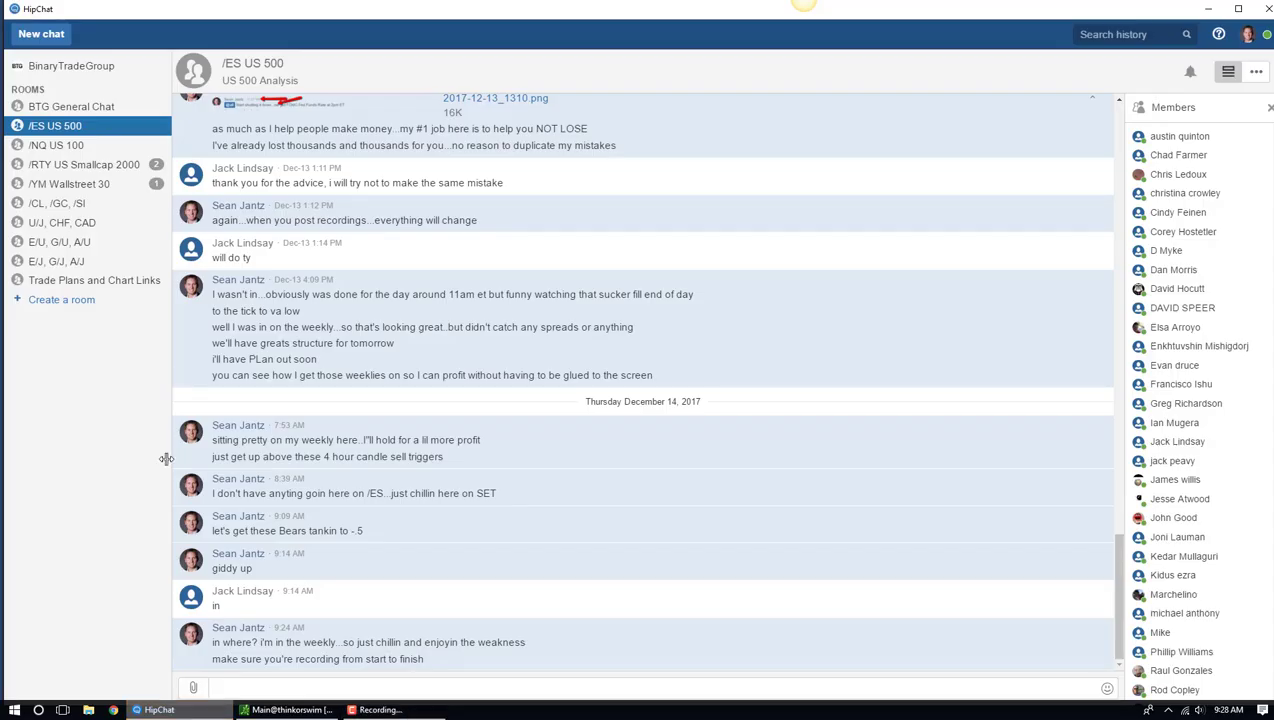
# Open Thursday's BTG ThinkorSwim chart link from the Trade Plans and Chart Links room and copy the shared page's web address
pyautogui.click(98, 284)
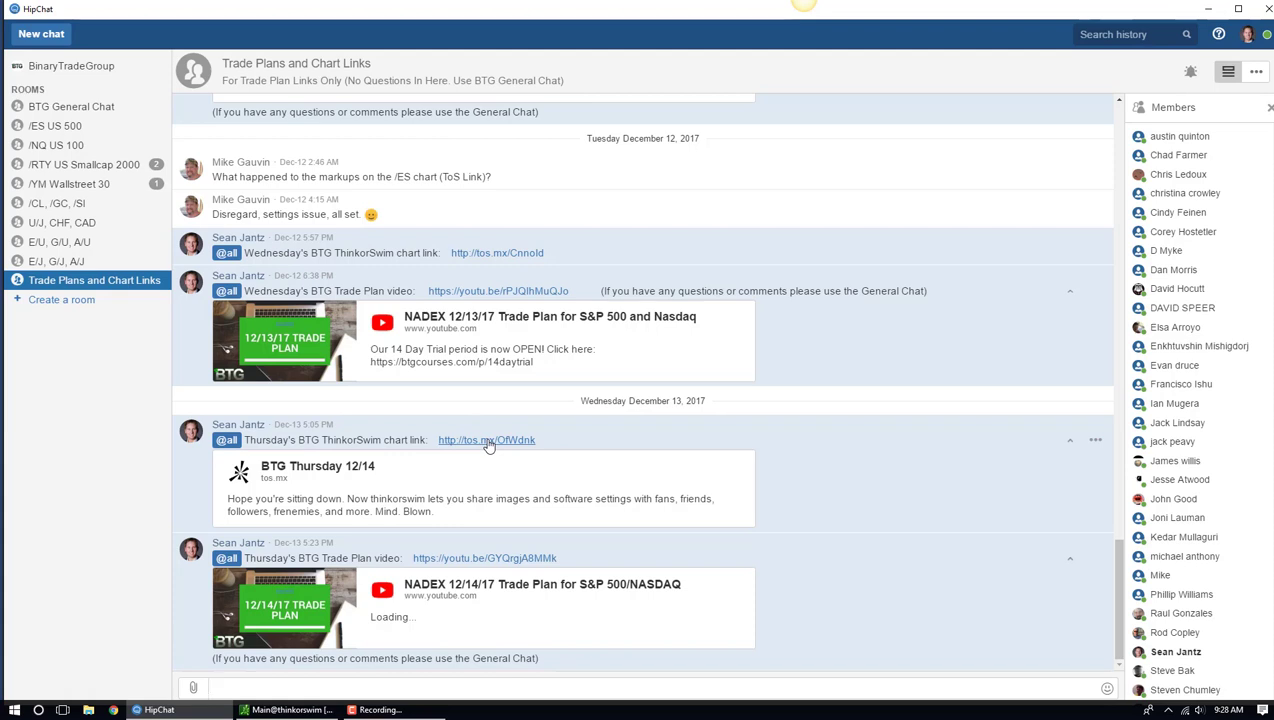
pyautogui.click(488, 446)
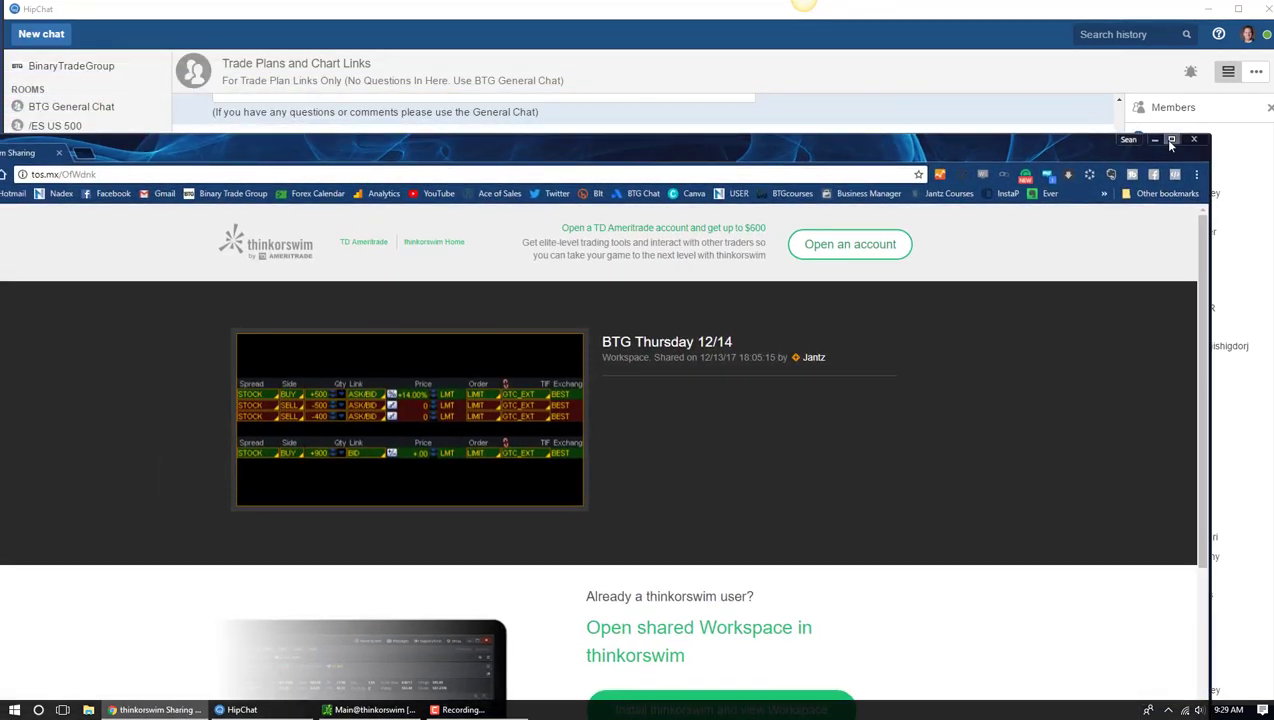
pyautogui.click(1172, 141)
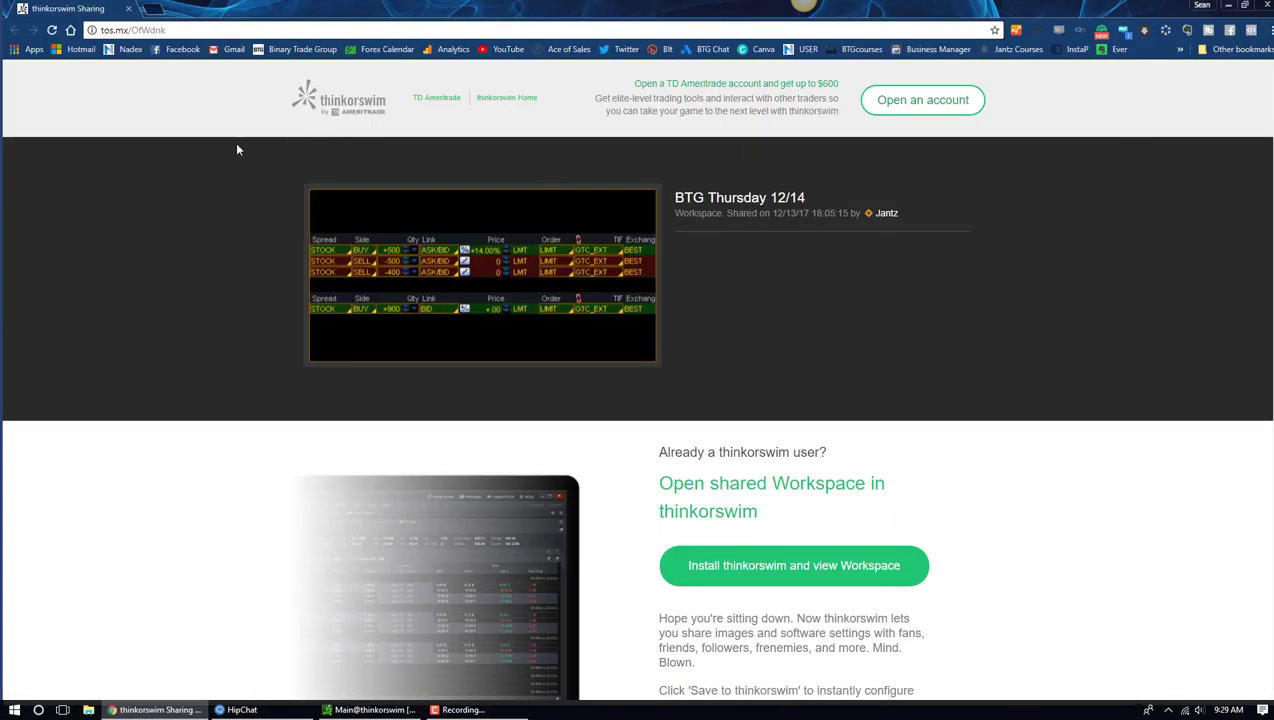
pyautogui.click(150, 29)
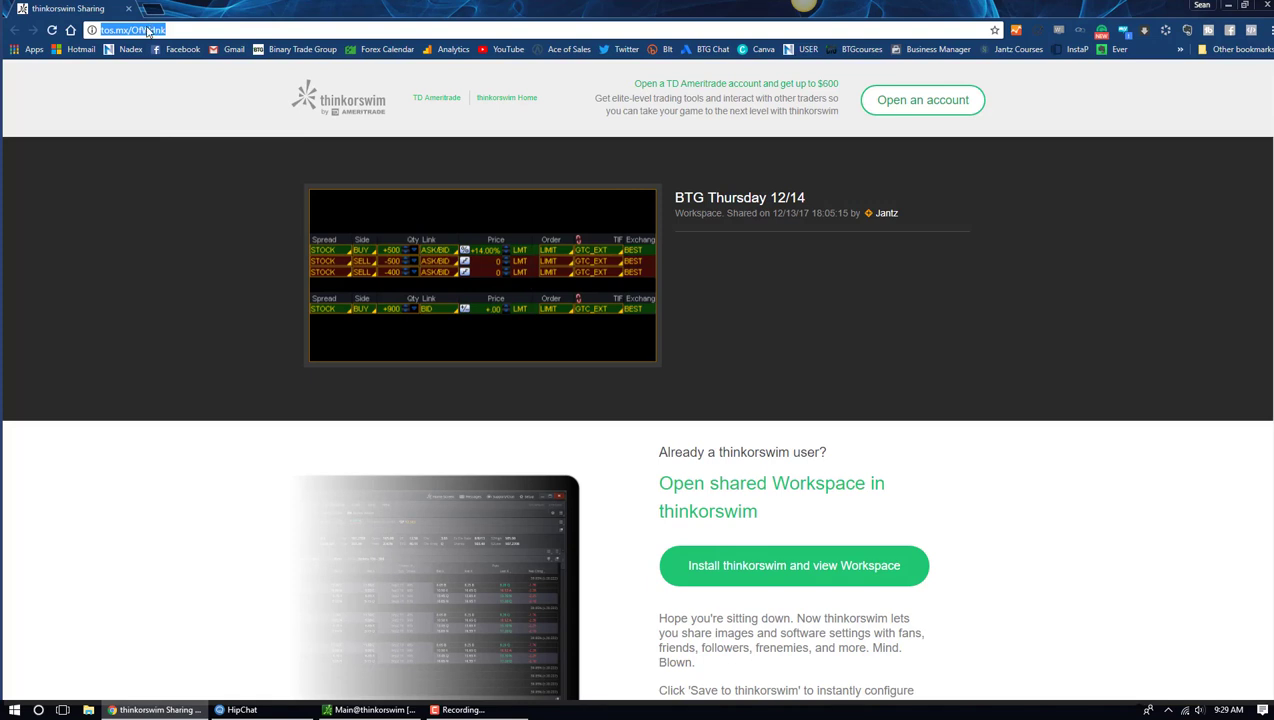
pyautogui.rightClick(148, 30)
pyautogui.click(185, 78)
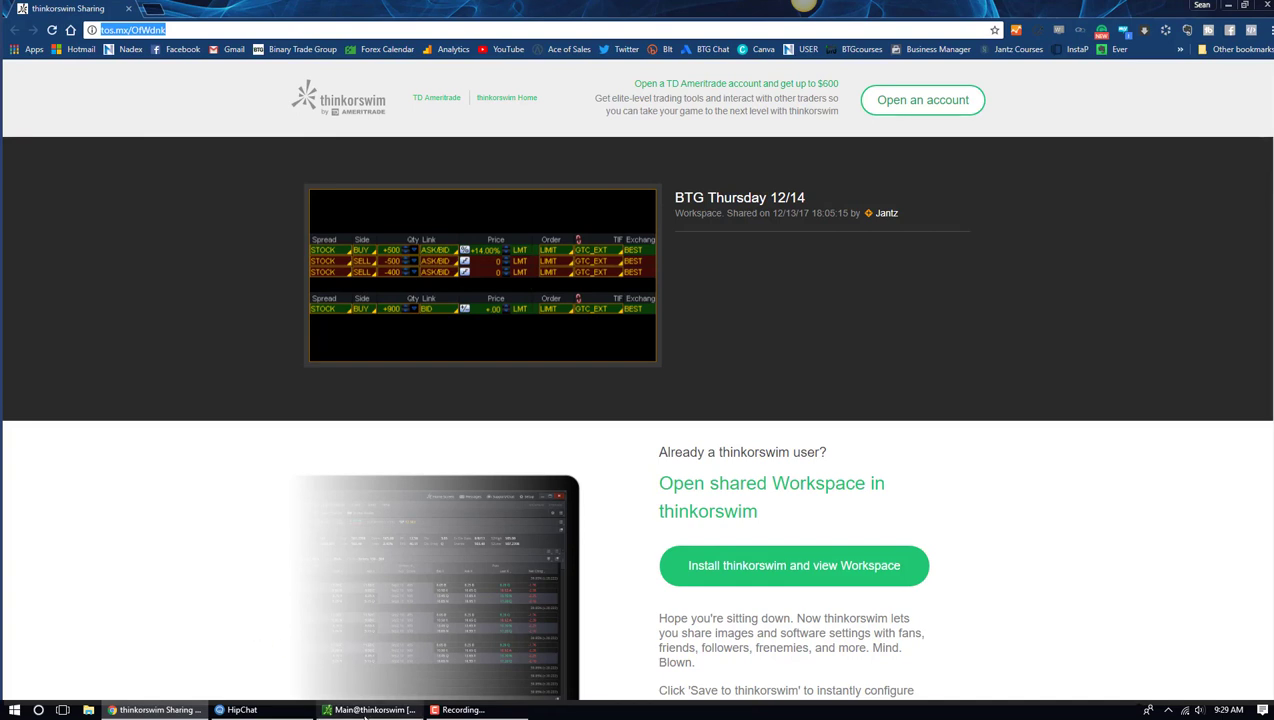
# Switch to thinkorswim and import the workspace from the copied shared item URL, keeping the suggested name
pyautogui.click(366, 711)
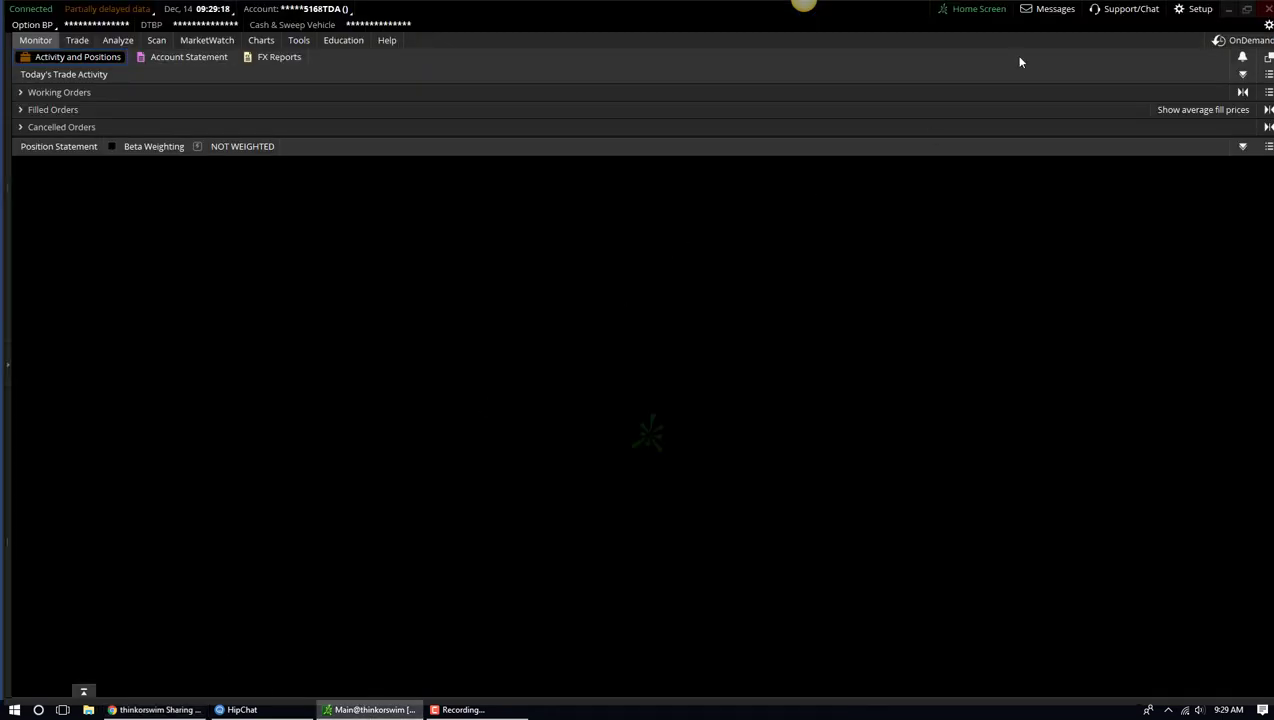
pyautogui.click(1181, 14)
pyautogui.click(1167, 61)
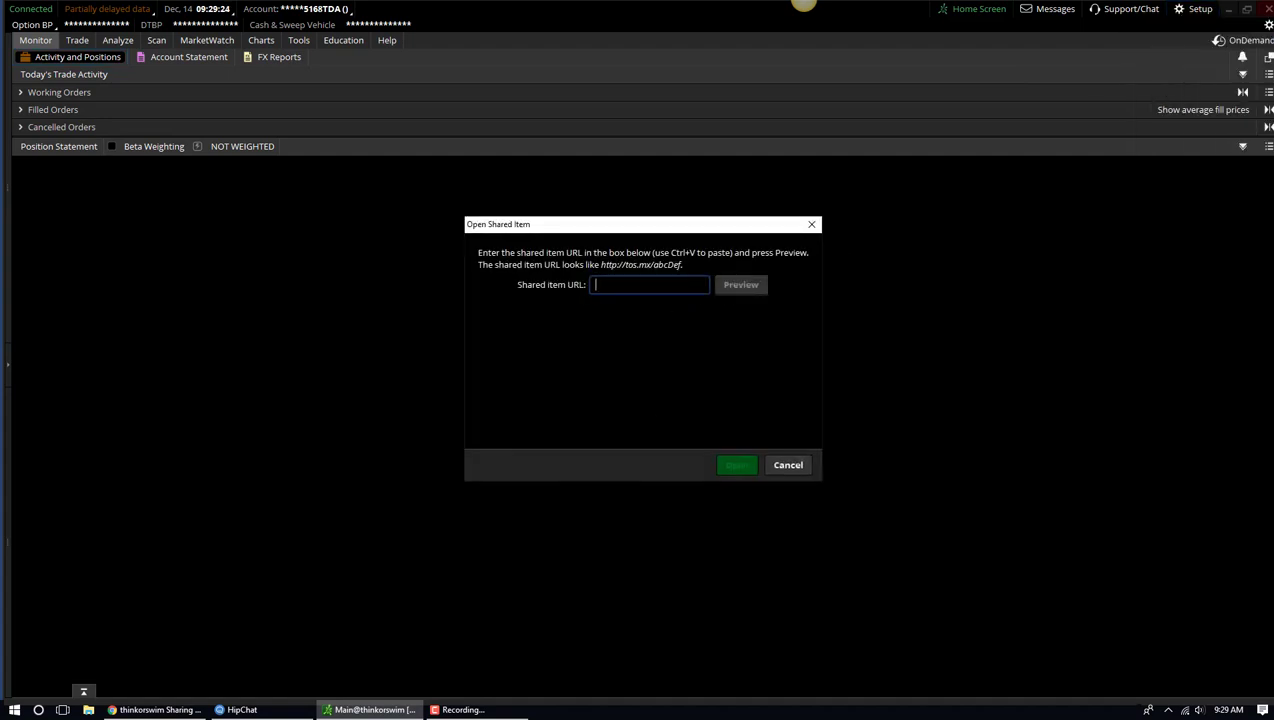
pyautogui.hotkey('ctrl', 'v')
pyautogui.click(720, 286)
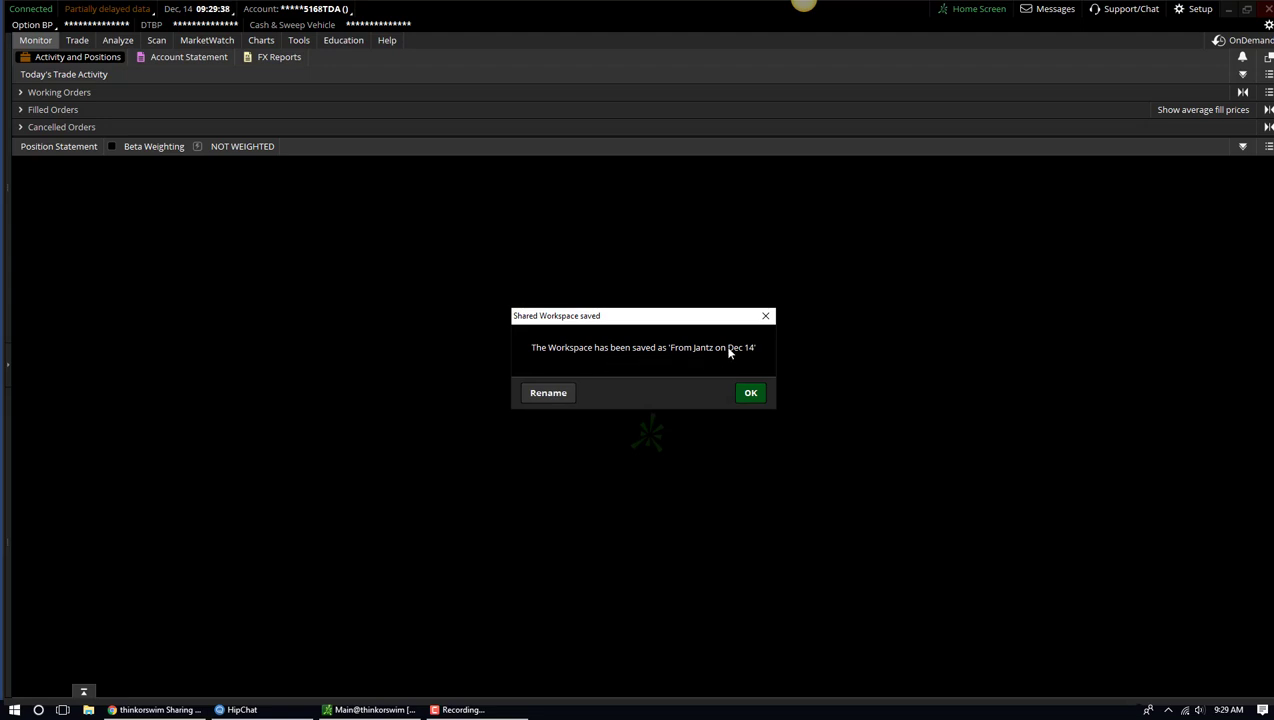
pyautogui.click(750, 394)
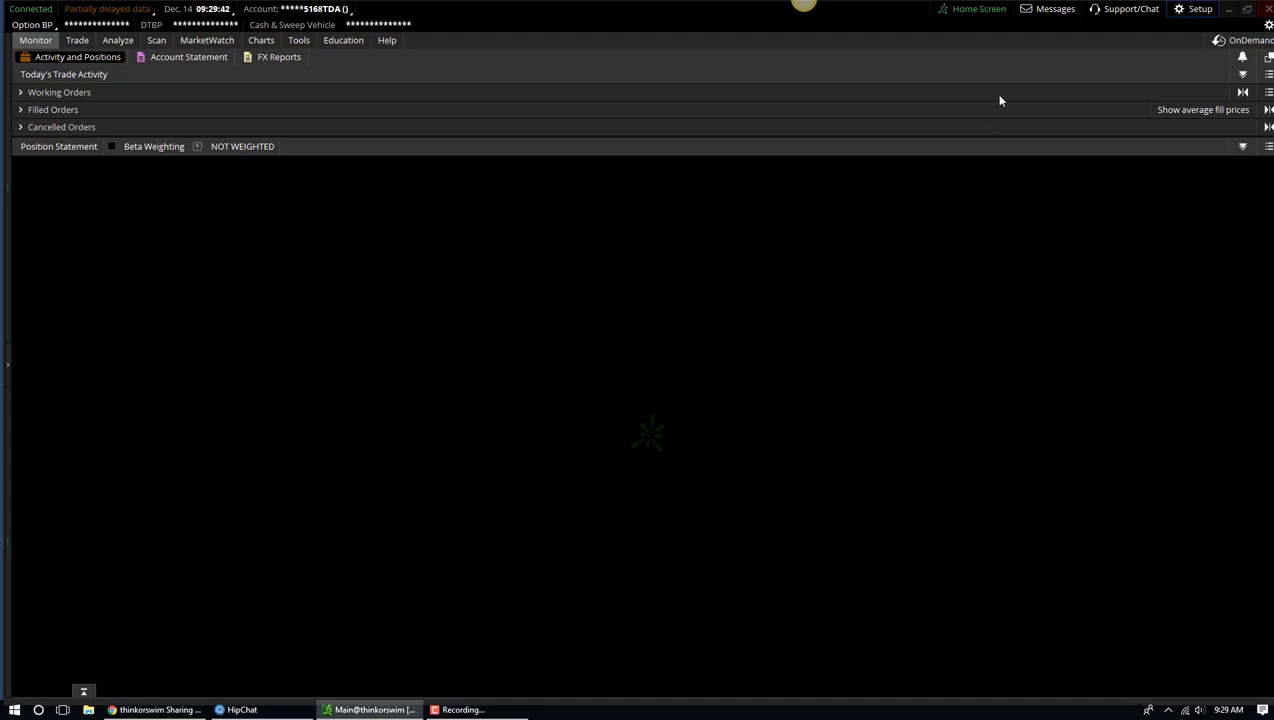
# Load the imported Dec 14 workspace and bring the main window with the /ES chart to the front
pyautogui.click(1257, 607)
pyautogui.click(1182, 8)
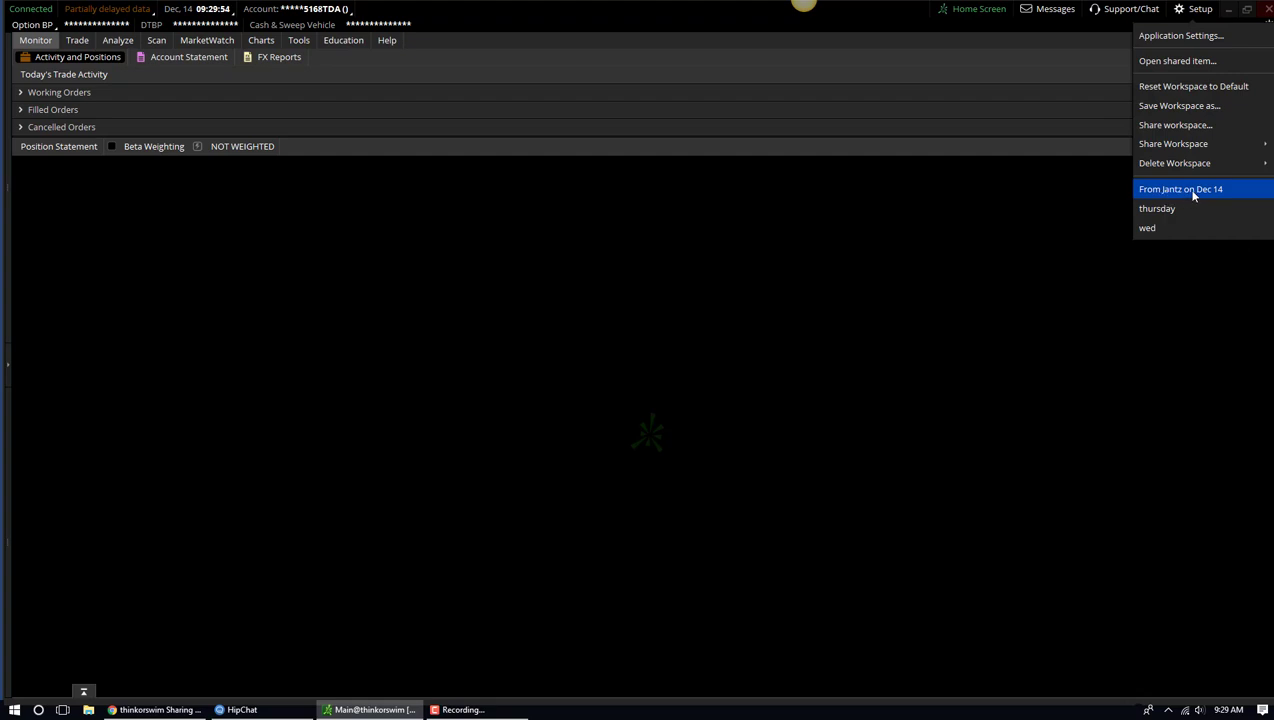
pyautogui.click(1193, 195)
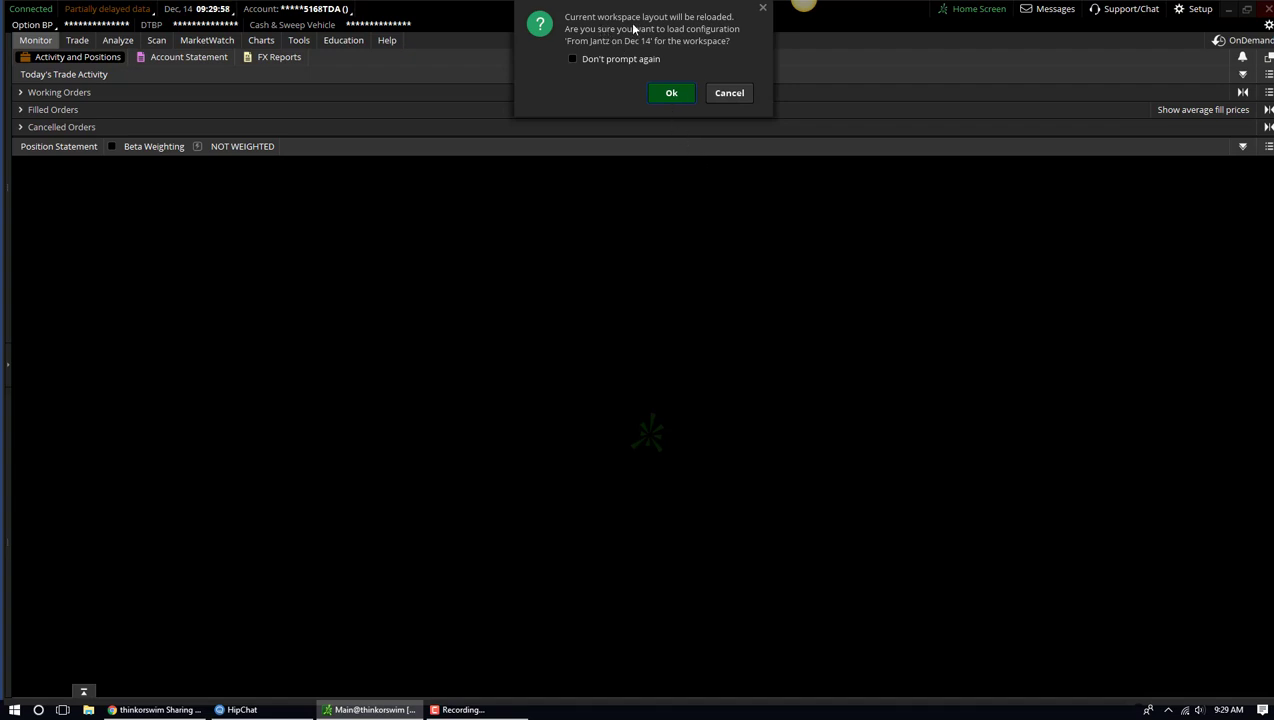
pyautogui.click(664, 94)
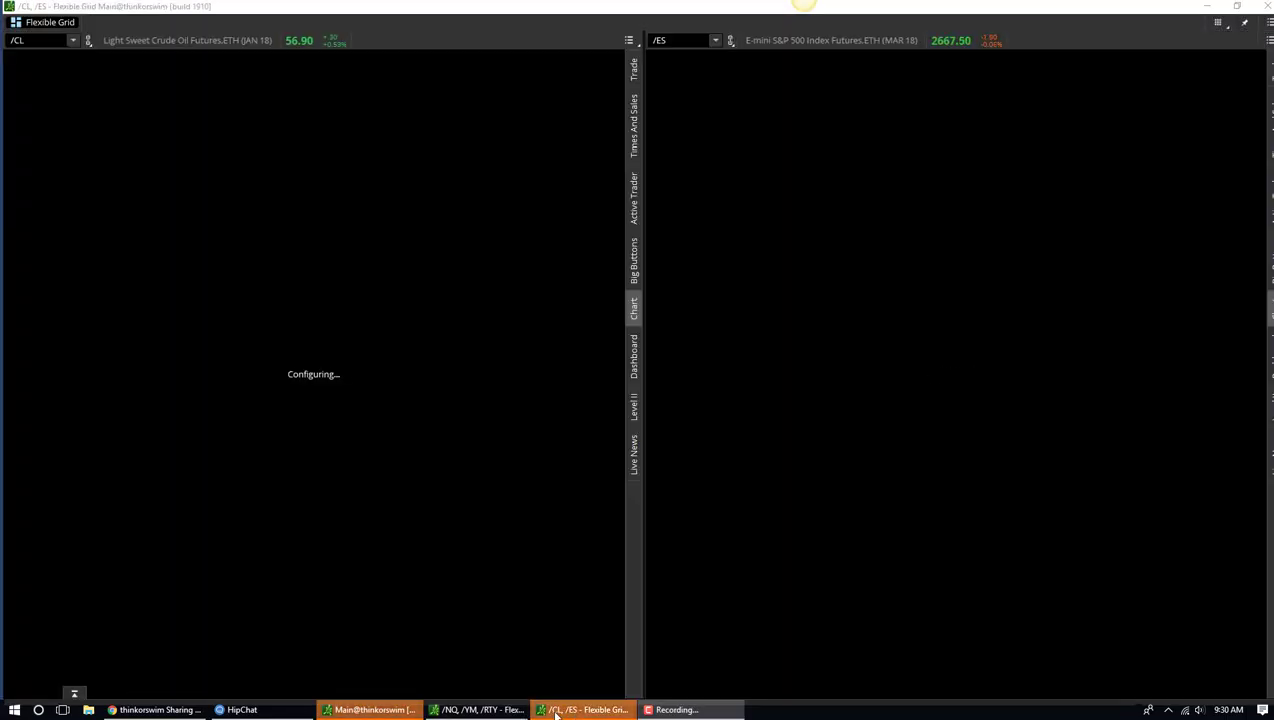
pyautogui.moveTo(585, 710)
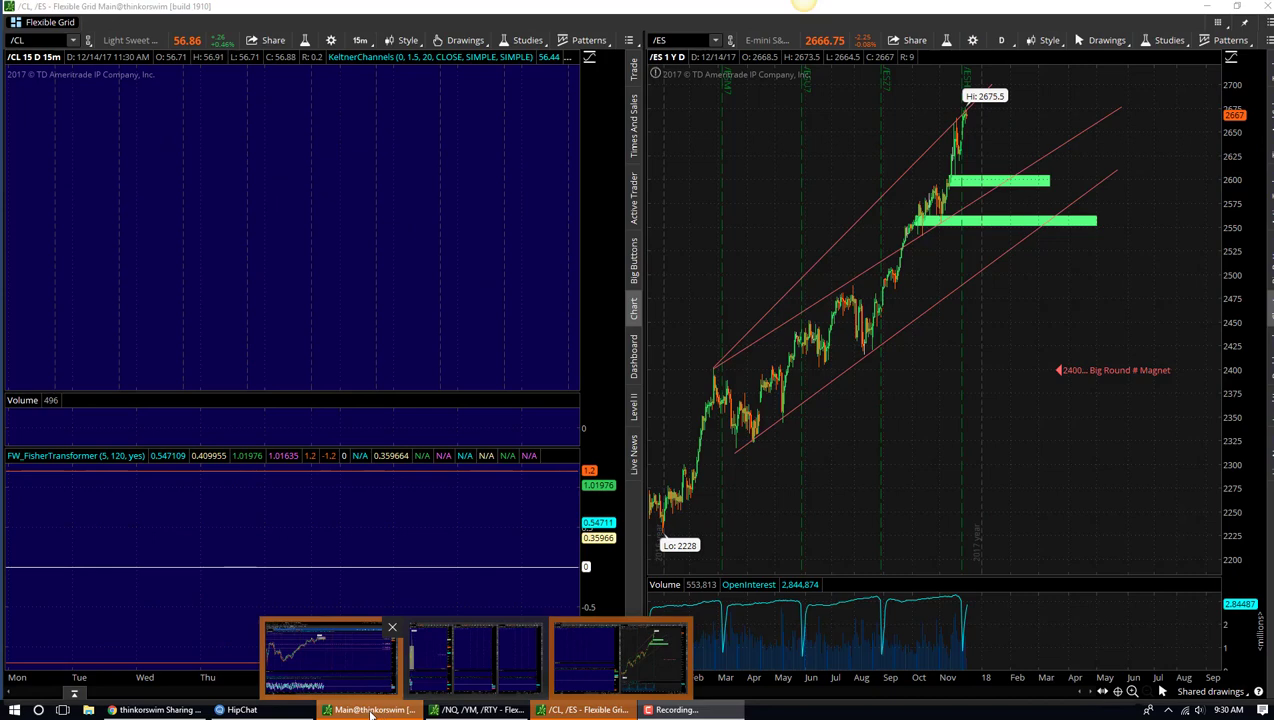
pyautogui.click(330, 655)
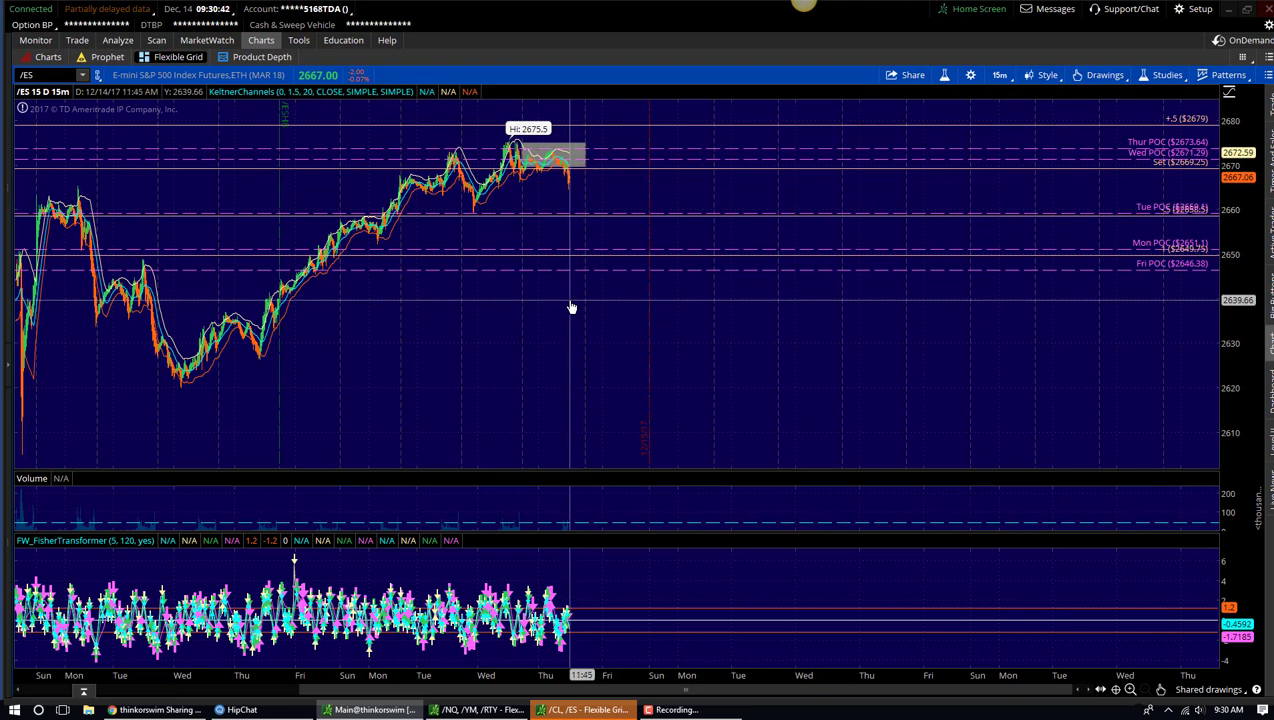
# Pan the 15-minute /ES chart back and forth, compress its price scale, and shift the price action lower in the view
pyautogui.moveTo(572, 303); pyautogui.dragTo(633, 317)
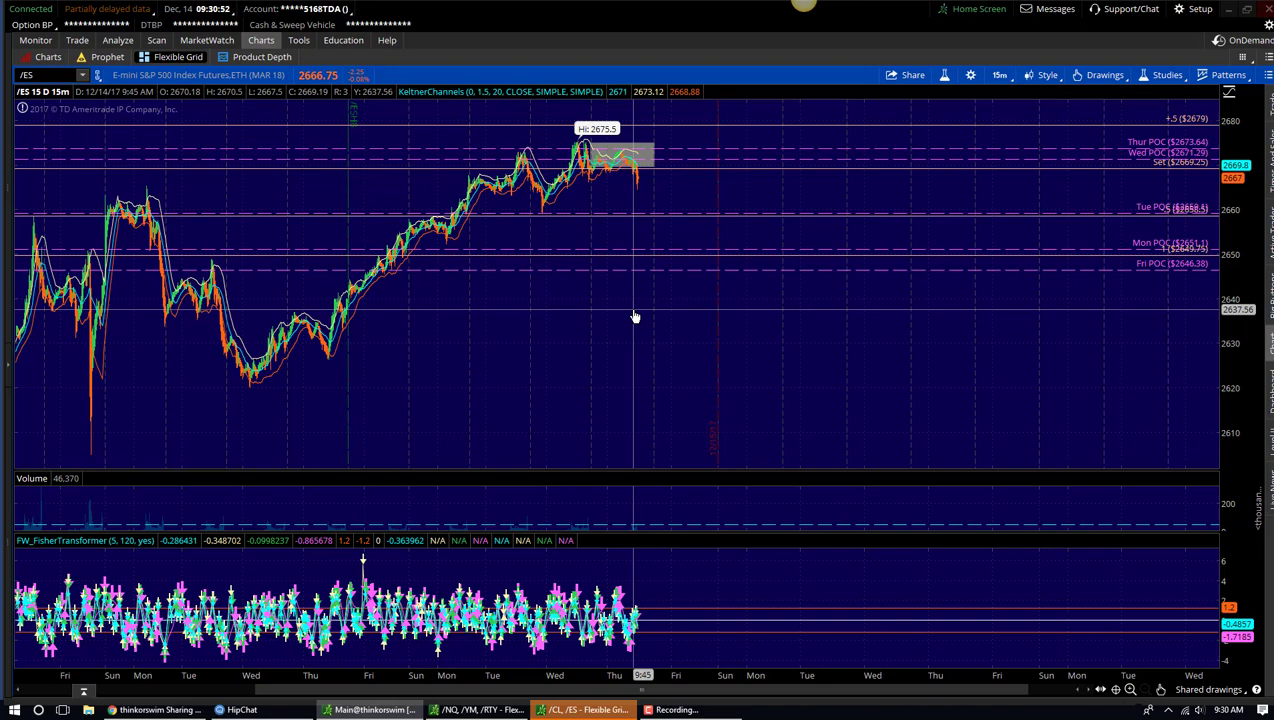
pyautogui.moveTo(633, 317); pyautogui.dragTo(548, 324)
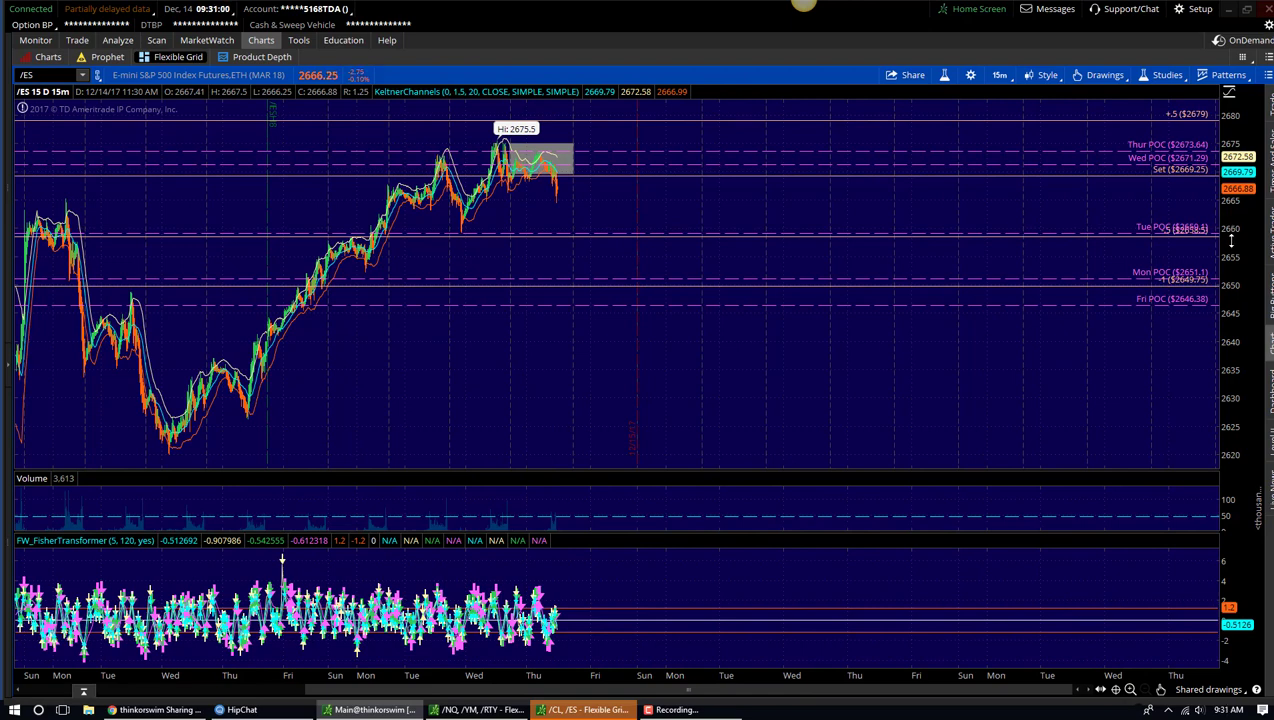
pyautogui.moveTo(1231, 240); pyautogui.dragTo(1232, 290)
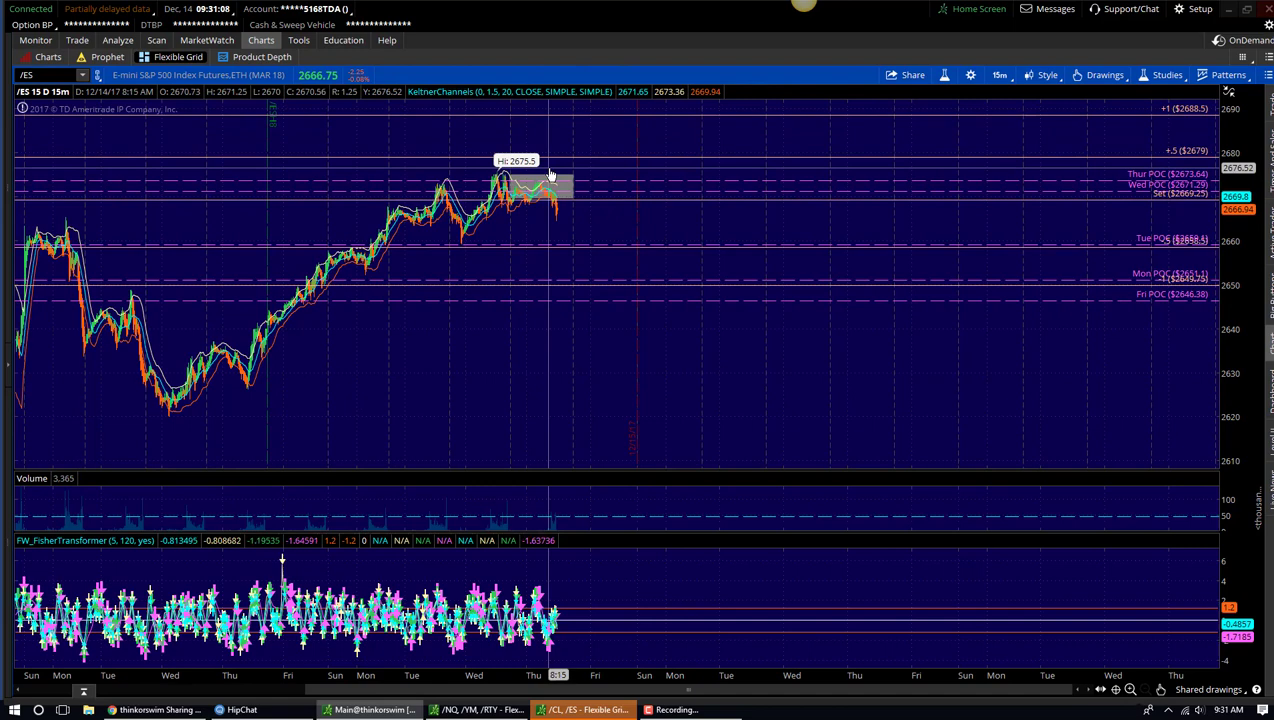
pyautogui.moveTo(556, 150); pyautogui.dragTo(636, 219)
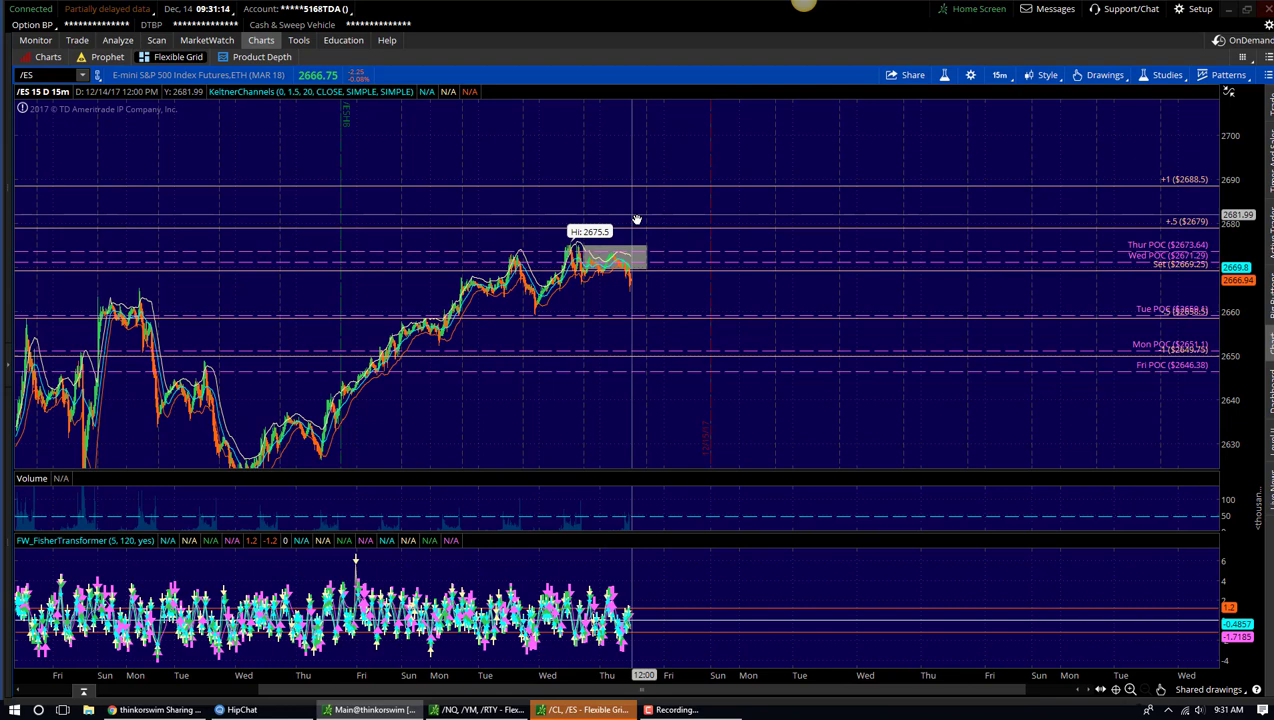
# Show where the chart's drawing tools are found, choose the Pan tool, and move the /ES chart with it
pyautogui.rightClick(734, 387)
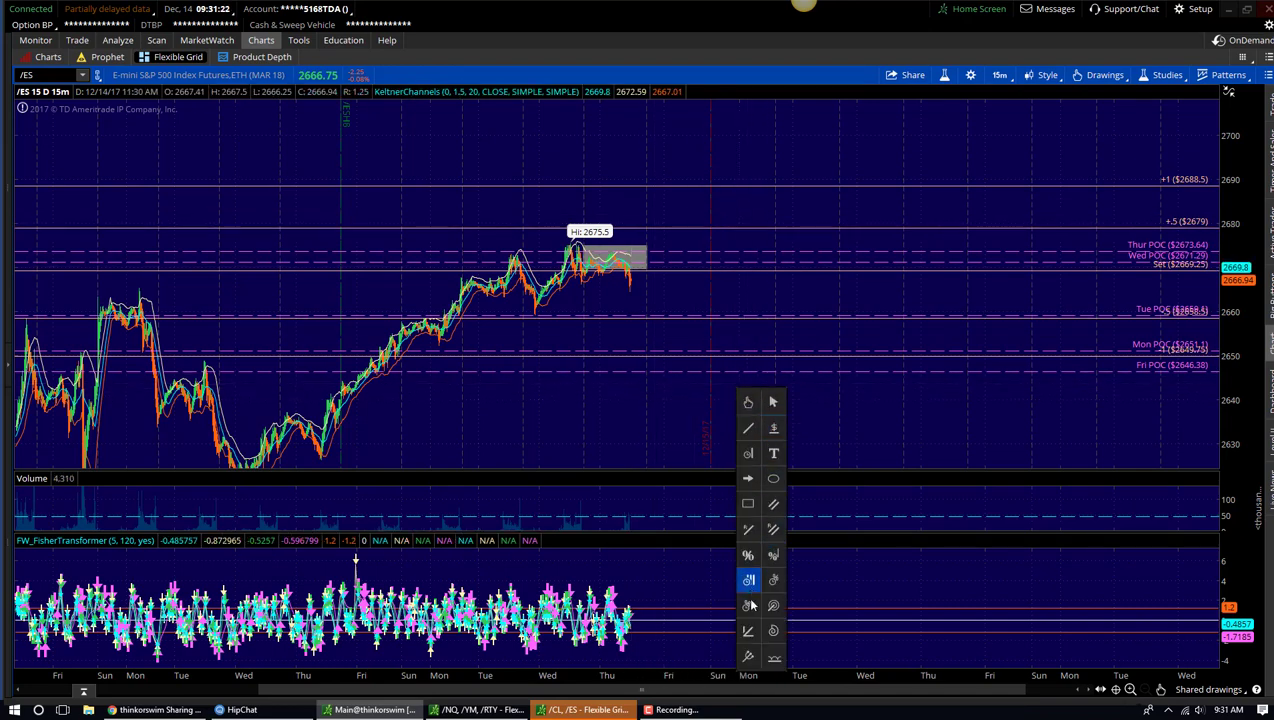
pyautogui.click(697, 392)
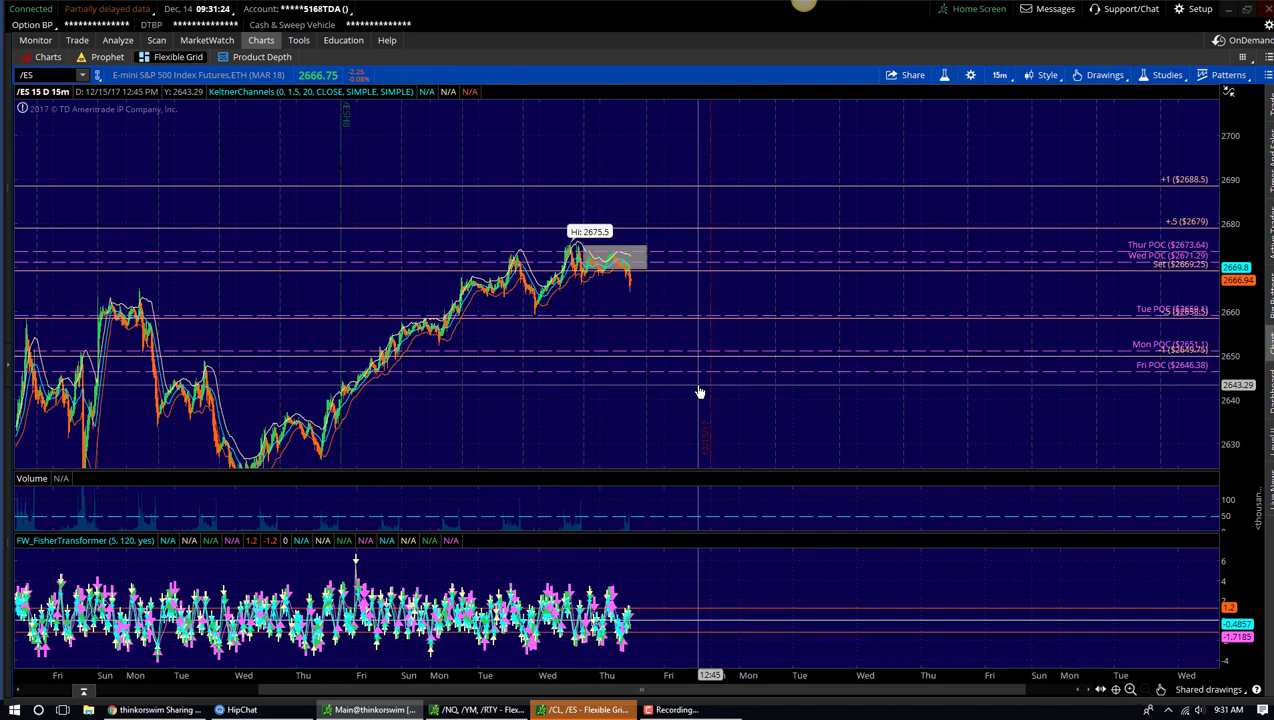
pyautogui.click(1096, 78)
pyautogui.moveTo(1074, 165)
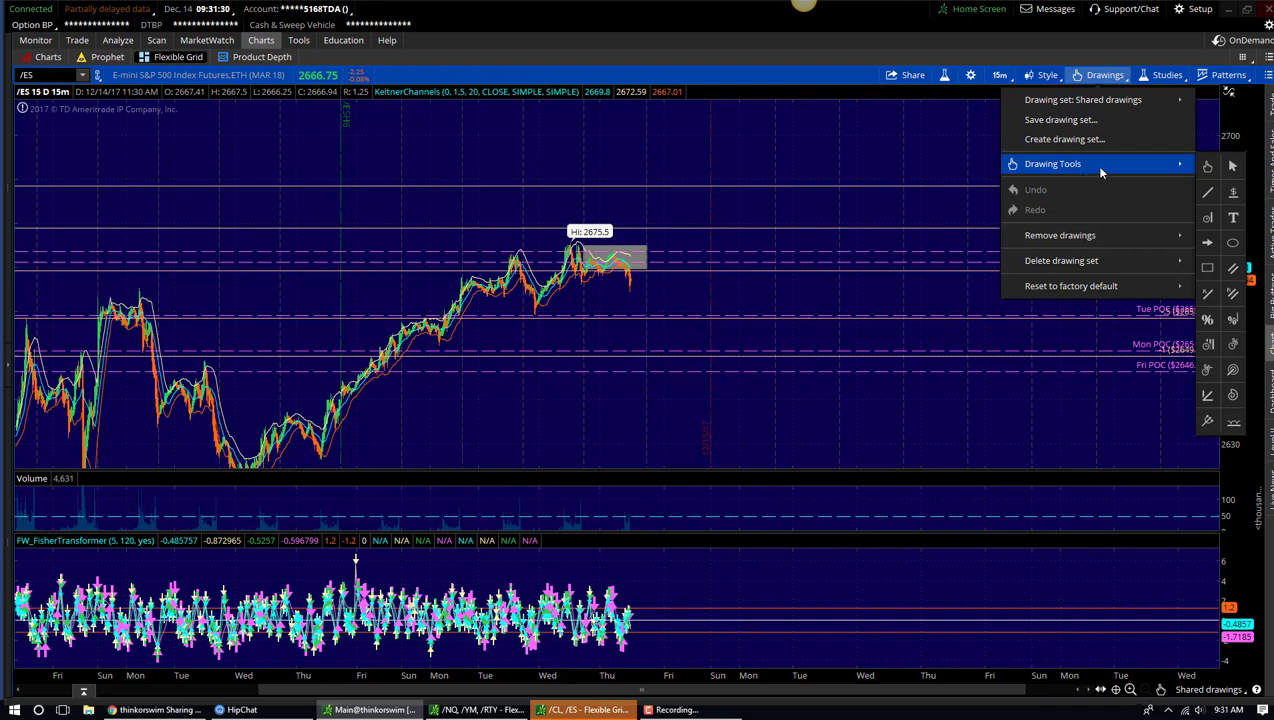
pyautogui.click(594, 423)
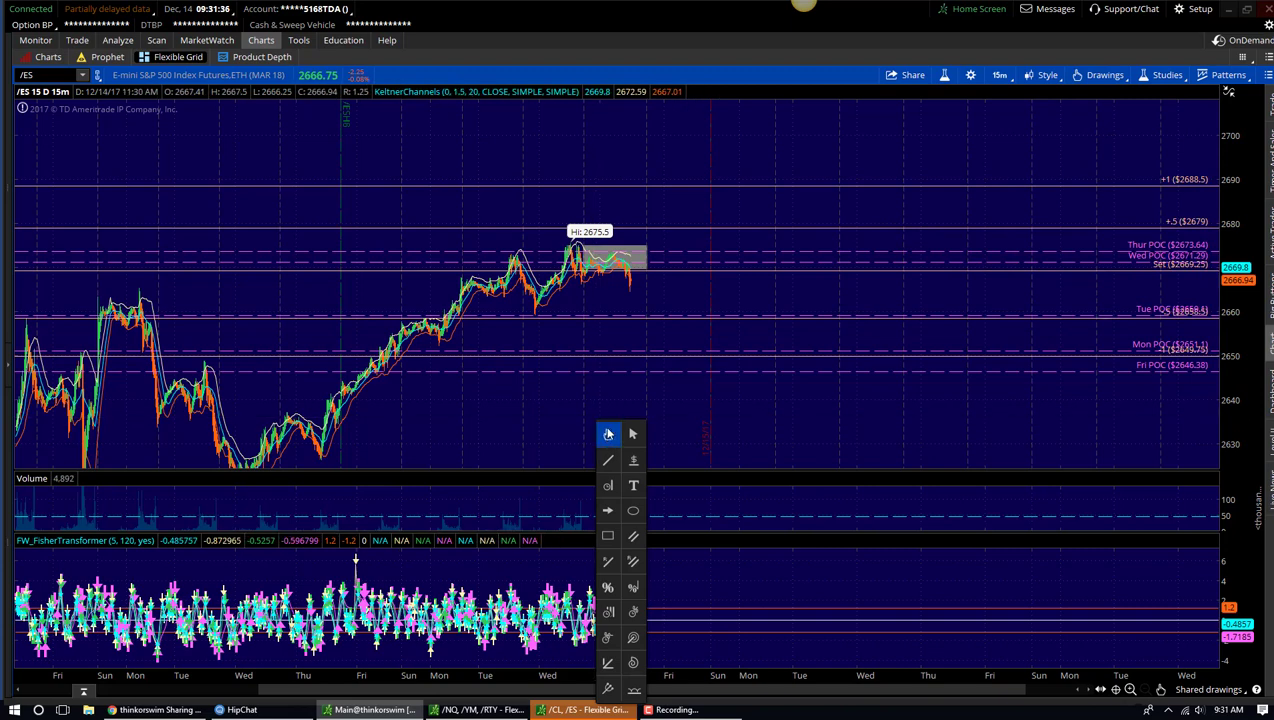
pyautogui.click(608, 433)
pyautogui.moveTo(418, 424); pyautogui.dragTo(530, 413)
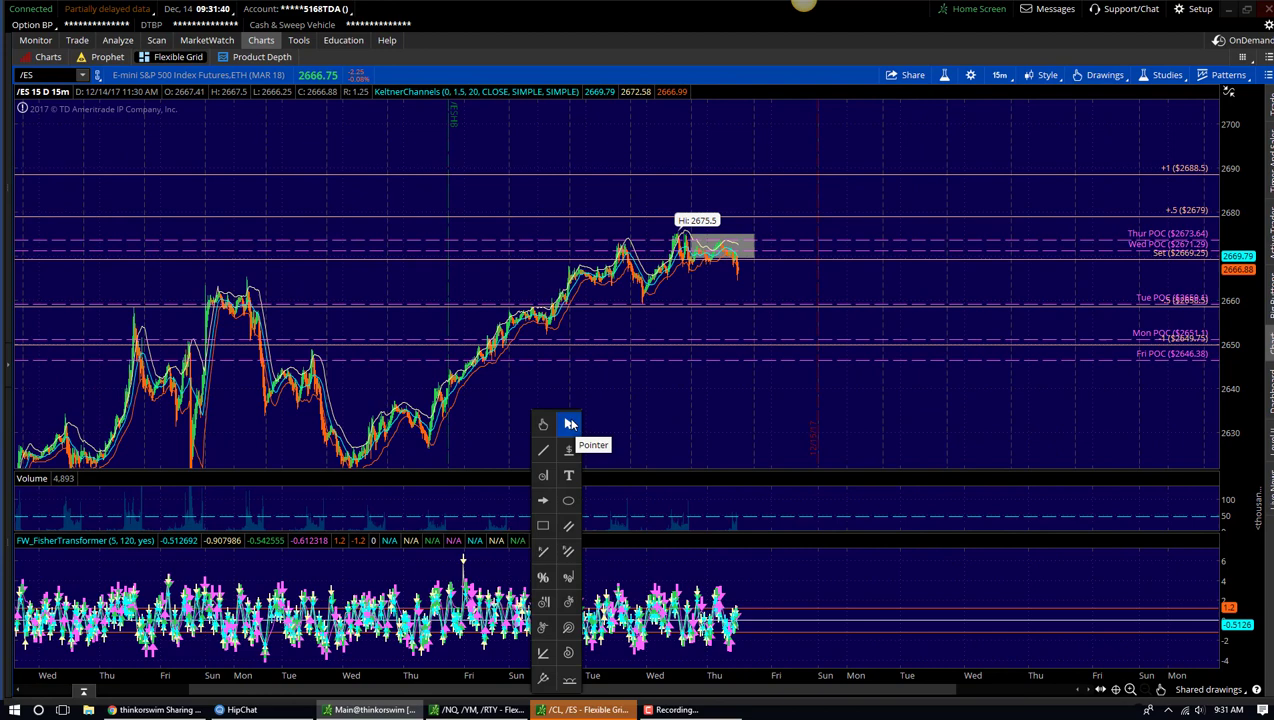
# Switch to the Pointer tool and zoom in on selected date ranges of the 15-minute /ES chart, restoring the full view each time
pyautogui.click(570, 424)
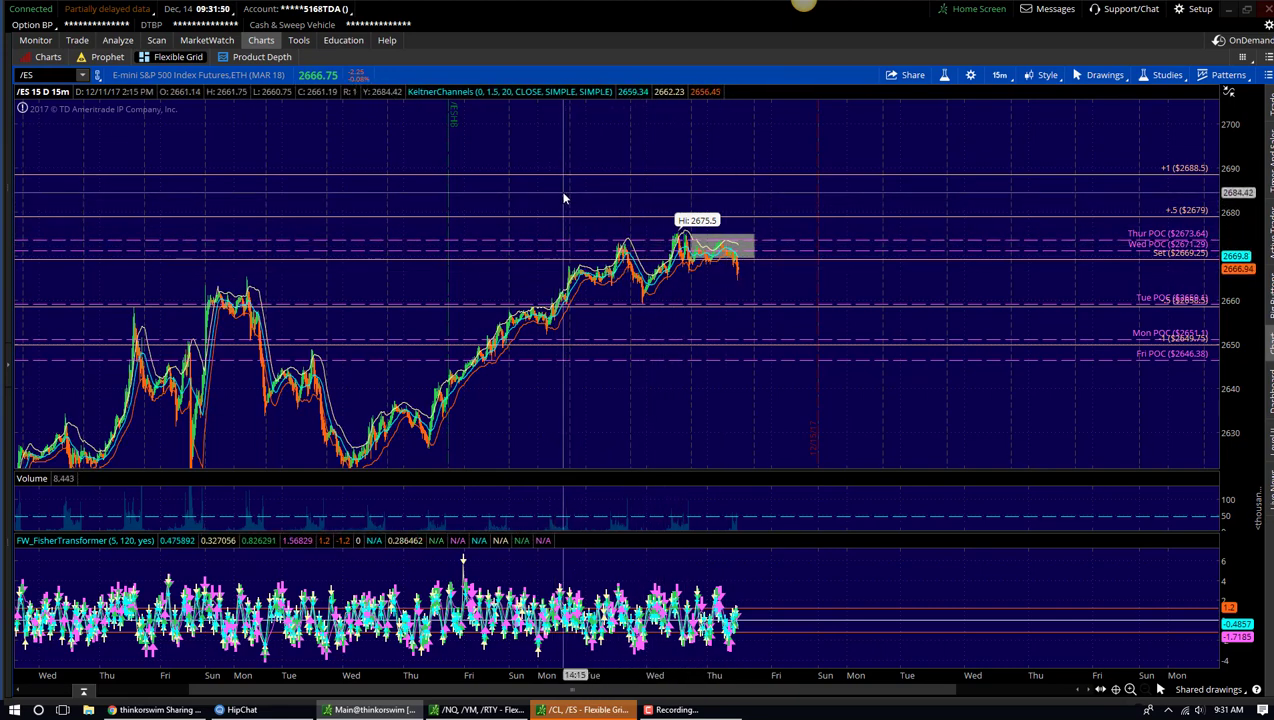
pyautogui.moveTo(586, 200); pyautogui.dragTo(700, 205)
pyautogui.moveTo(380, 142); pyautogui.dragTo(632, 155)
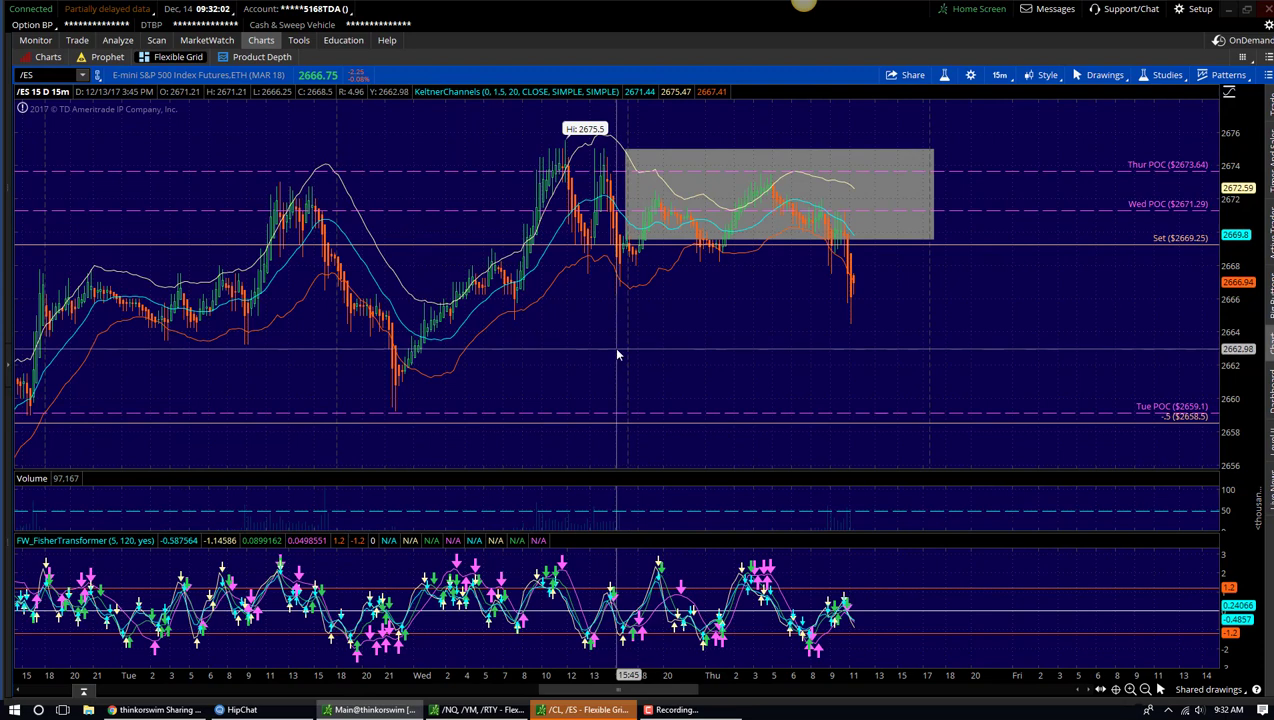
pyautogui.moveTo(617, 354); pyautogui.dragTo(978, 347)
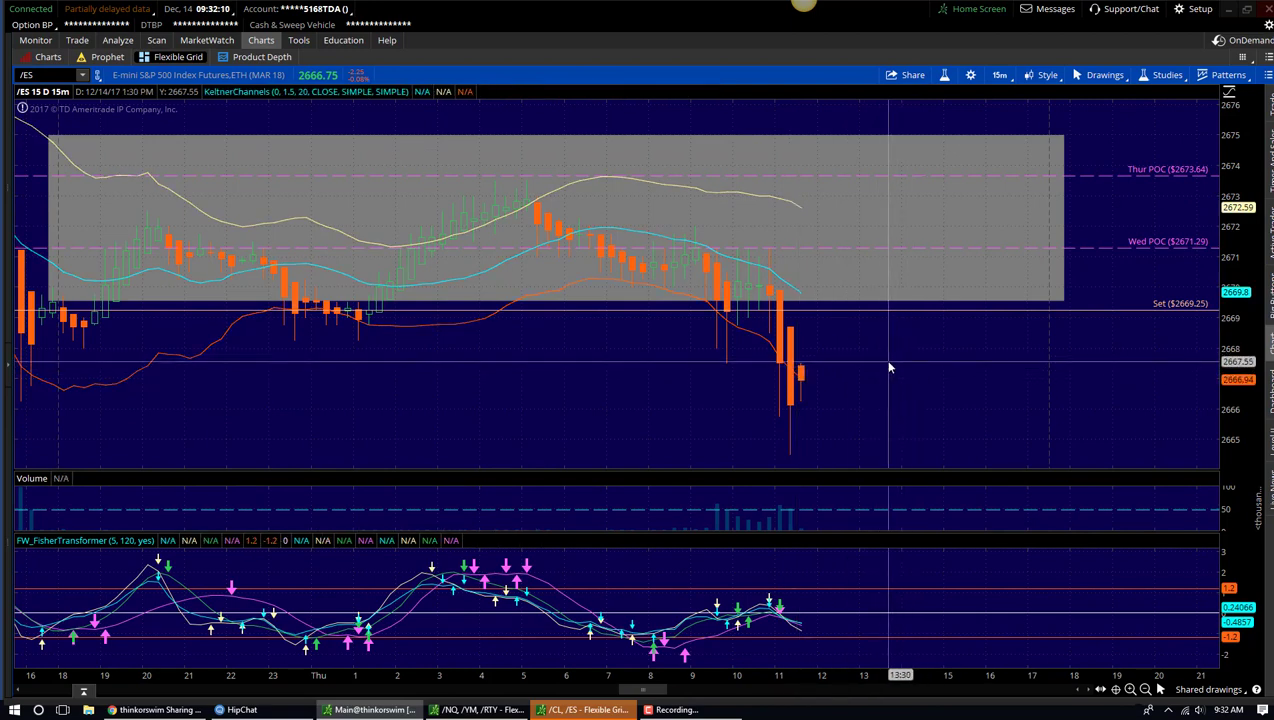
pyautogui.scroll(-5, 889, 368)
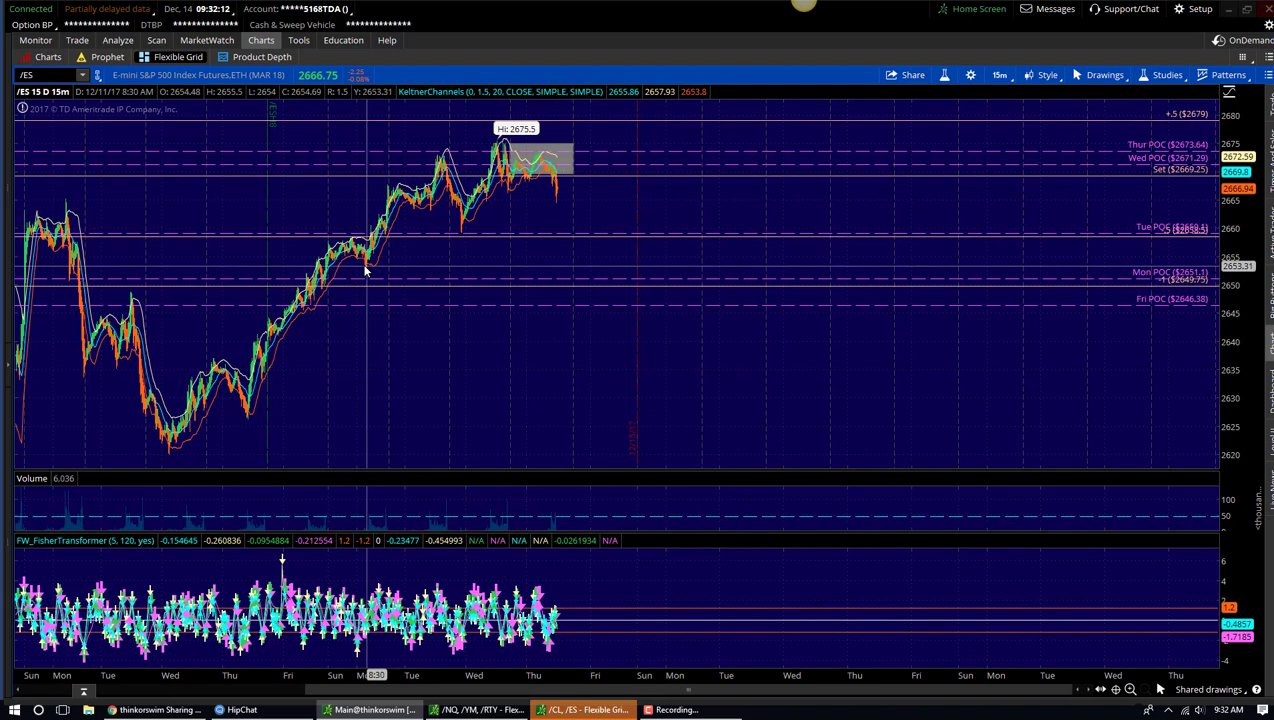
pyautogui.moveTo(166, 225); pyautogui.dragTo(775, 260)
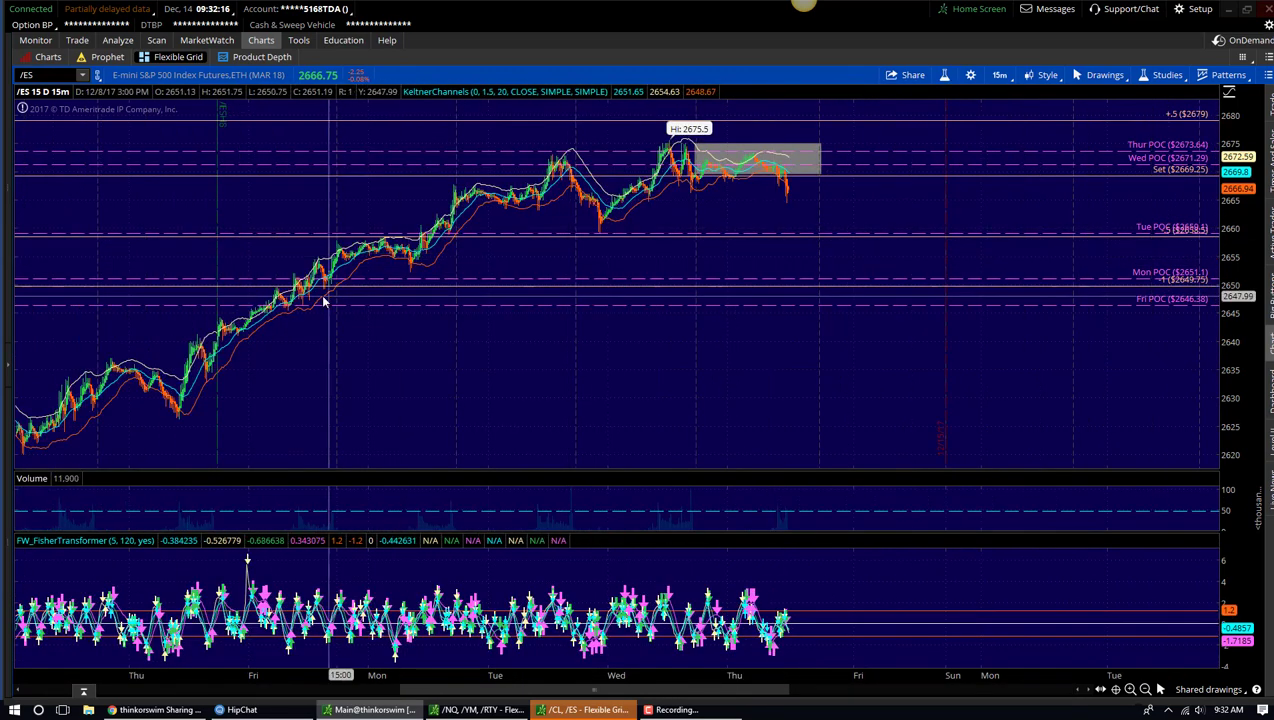
pyautogui.moveTo(327, 285); pyautogui.dragTo(980, 311)
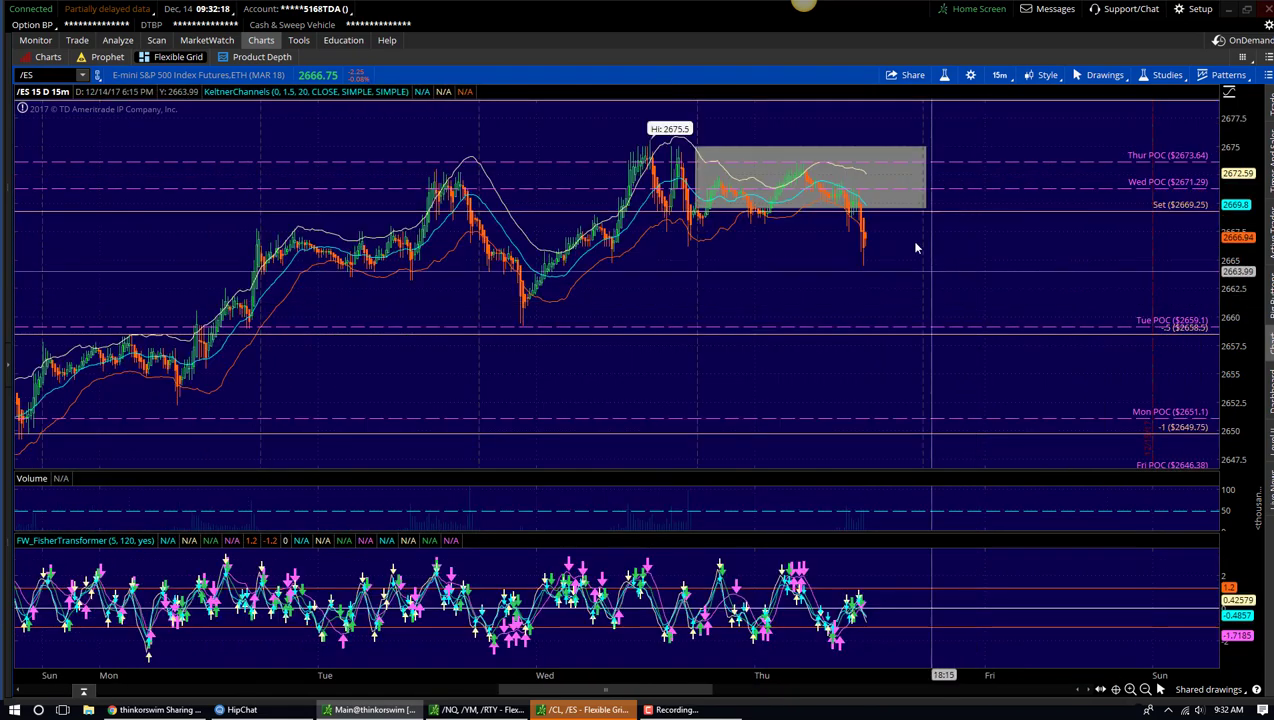
pyautogui.scroll(-3, 916, 247)
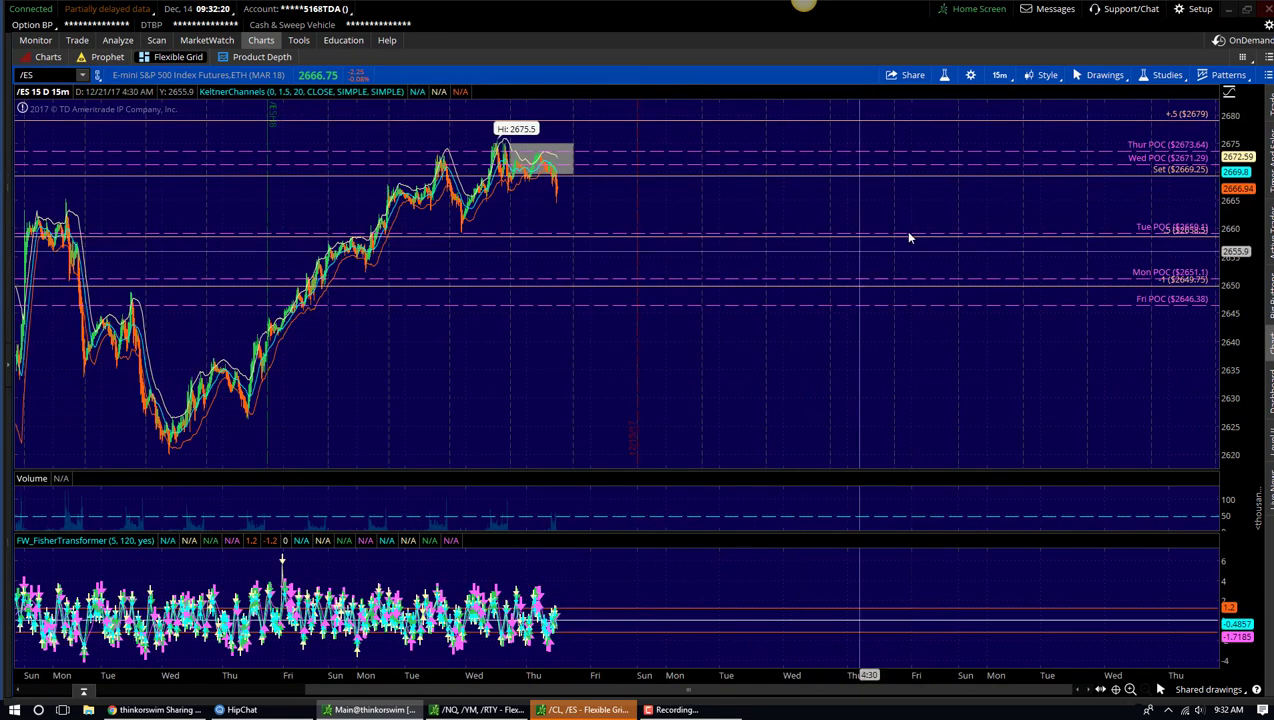
# Change the /ES chart's time frame to 20 D : 30m and finally to 30 D : 1h
pyautogui.click(1000, 76)
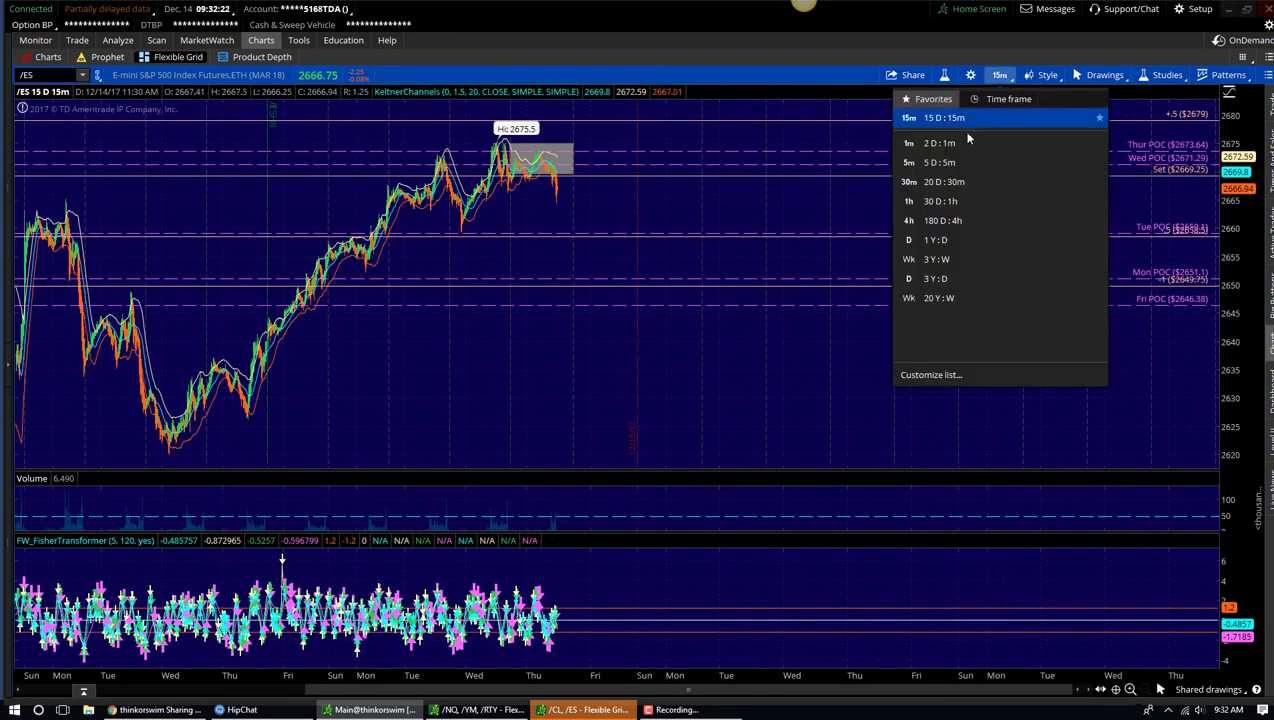
pyautogui.click(960, 184)
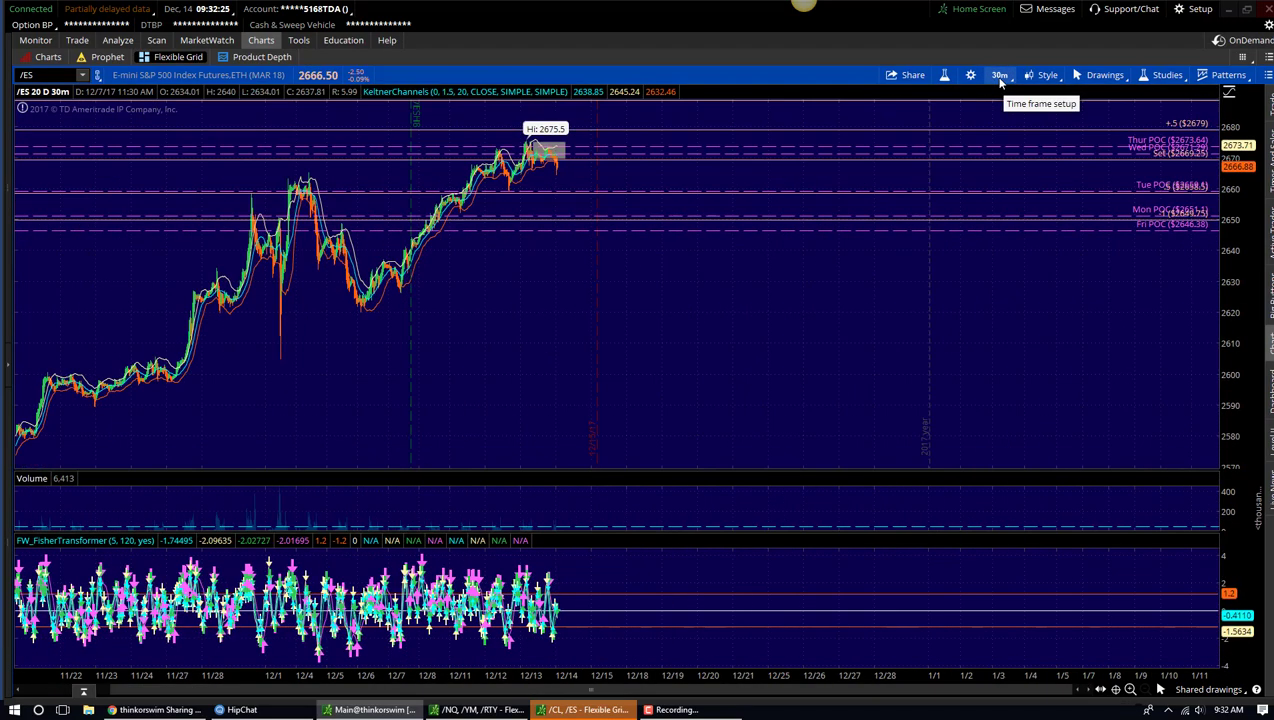
pyautogui.click(999, 78)
pyautogui.click(954, 201)
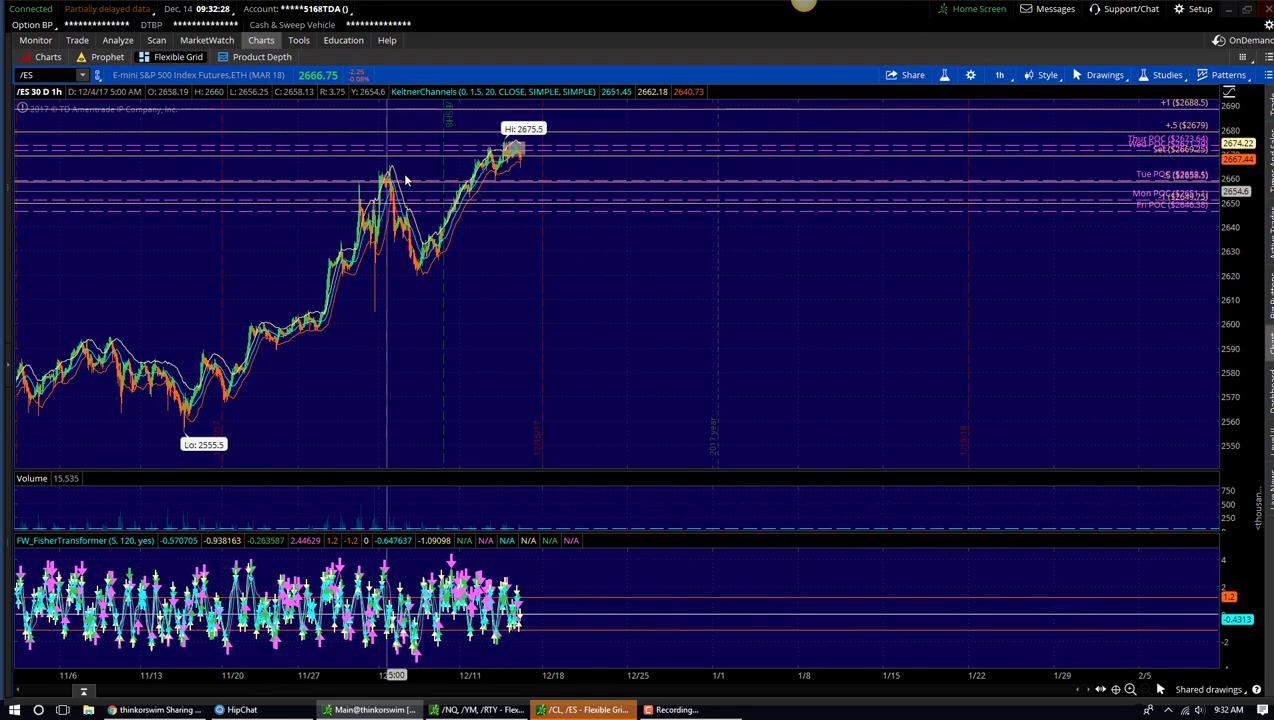
# Zoom in on several date ranges of the hourly /ES chart with the Pointer tool
pyautogui.moveTo(242, 287); pyautogui.dragTo(904, 287)
pyautogui.scroll(-3, 861, 305)
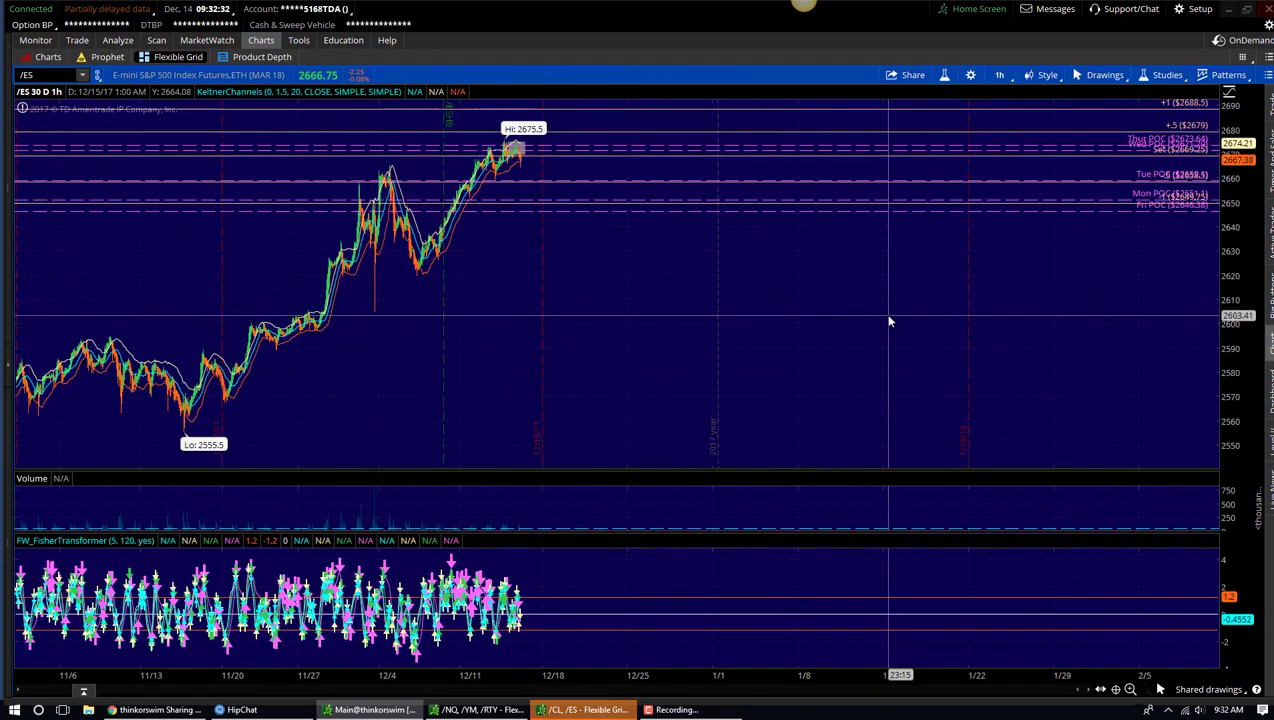
pyautogui.moveTo(340, 290); pyautogui.dragTo(851, 284)
pyautogui.moveTo(288, 290); pyautogui.dragTo(722, 290)
# Change the active tool to Pan and move the zoomed hourly /ES chart
pyautogui.middleClick(690, 294)
pyautogui.middleClick(690, 294)
pyautogui.middleClick(695, 294)
pyautogui.click(708, 305)
pyautogui.moveTo(691, 304)
pyautogui.mouseDown()
pyautogui.moveTo(773, 279)
pyautogui.moveTo(660, 287)
pyautogui.mouseUp()
# Zoom in on a wide date range with the Pointer tool, switch back to the Pan tool, and restore the full hourly view
pyautogui.middleClick(745, 228)
pyautogui.click(763, 221)
pyautogui.moveTo(284, 272); pyautogui.dragTo(924, 272)
pyautogui.middleClick(748, 233)
pyautogui.click(762, 247)
pyautogui.scroll(-4, 828, 262)
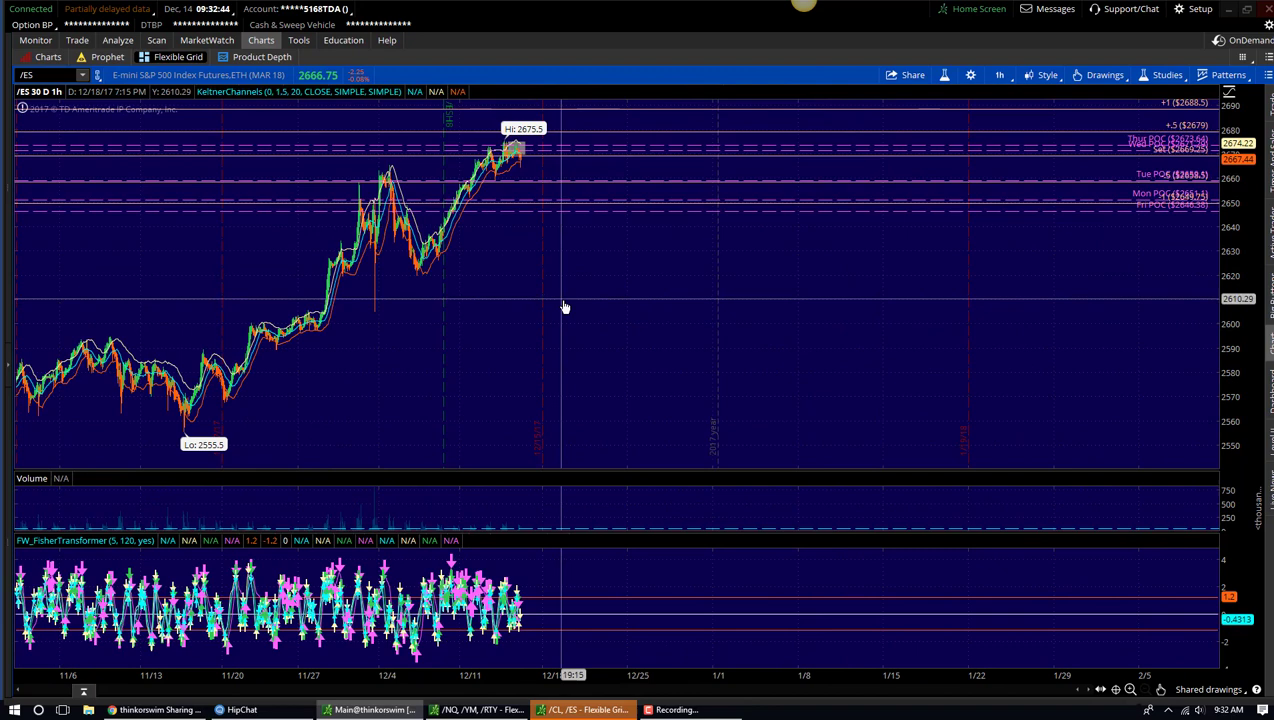
# Draw a rising trendline on the hourly /ES chart from the early-December low near 2606 up to about 2668
pyautogui.middleClick(564, 311)
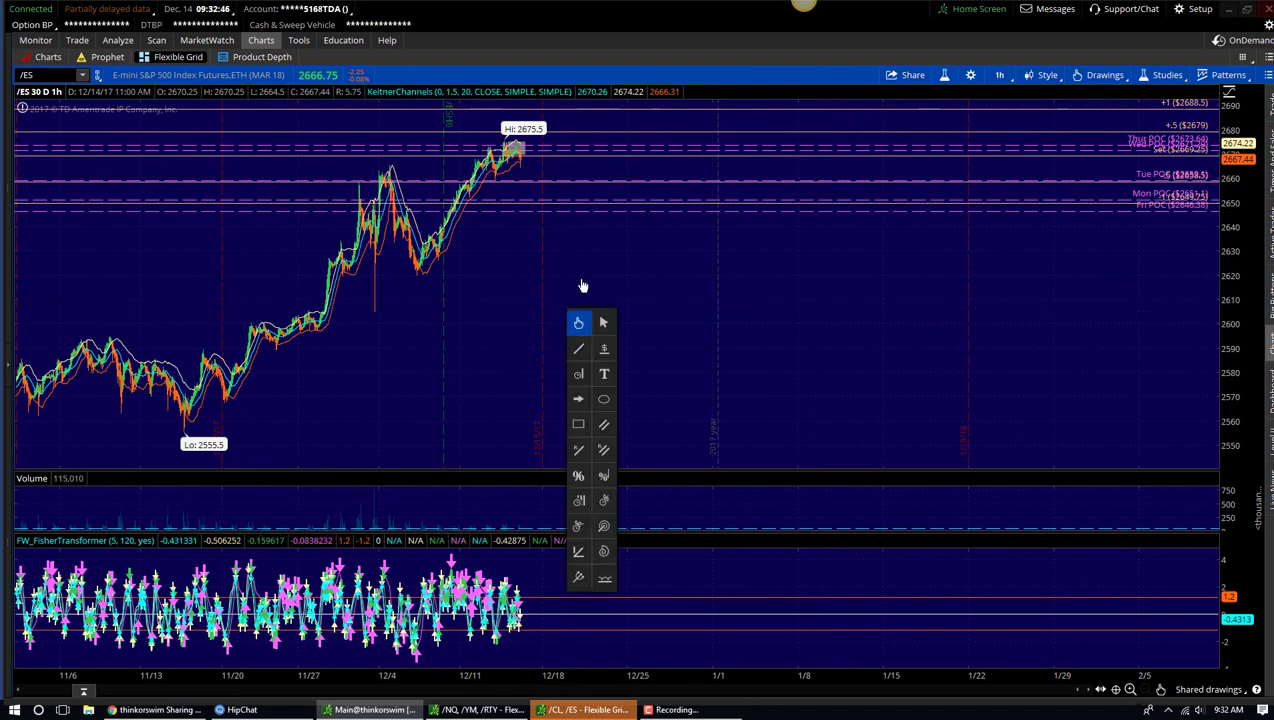
pyautogui.middleClick(588, 250)
pyautogui.click(601, 289)
pyautogui.click(376, 310)
pyautogui.click(611, 162)
# Select the rising trendline on the hourly /ES chart and delete it
pyautogui.middleClick(611, 262)
pyautogui.click(611, 264)
pyautogui.click(506, 229)
pyautogui.press('Delete')
# Draw a rectangle on the /ES chart from early December to 1/3/18, spanning about 2624 to 2606, and remove it
pyautogui.middleClick(518, 252)
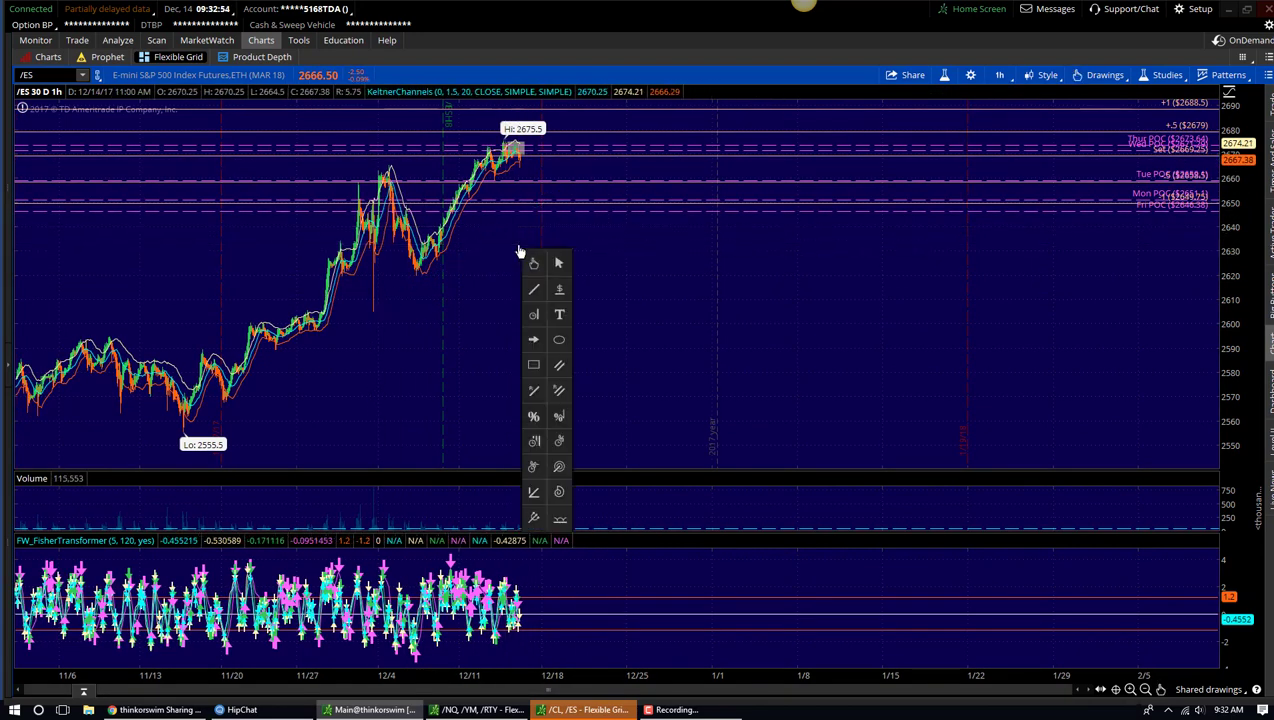
pyautogui.click(533, 367)
pyautogui.moveTo(378, 267); pyautogui.dragTo(764, 307)
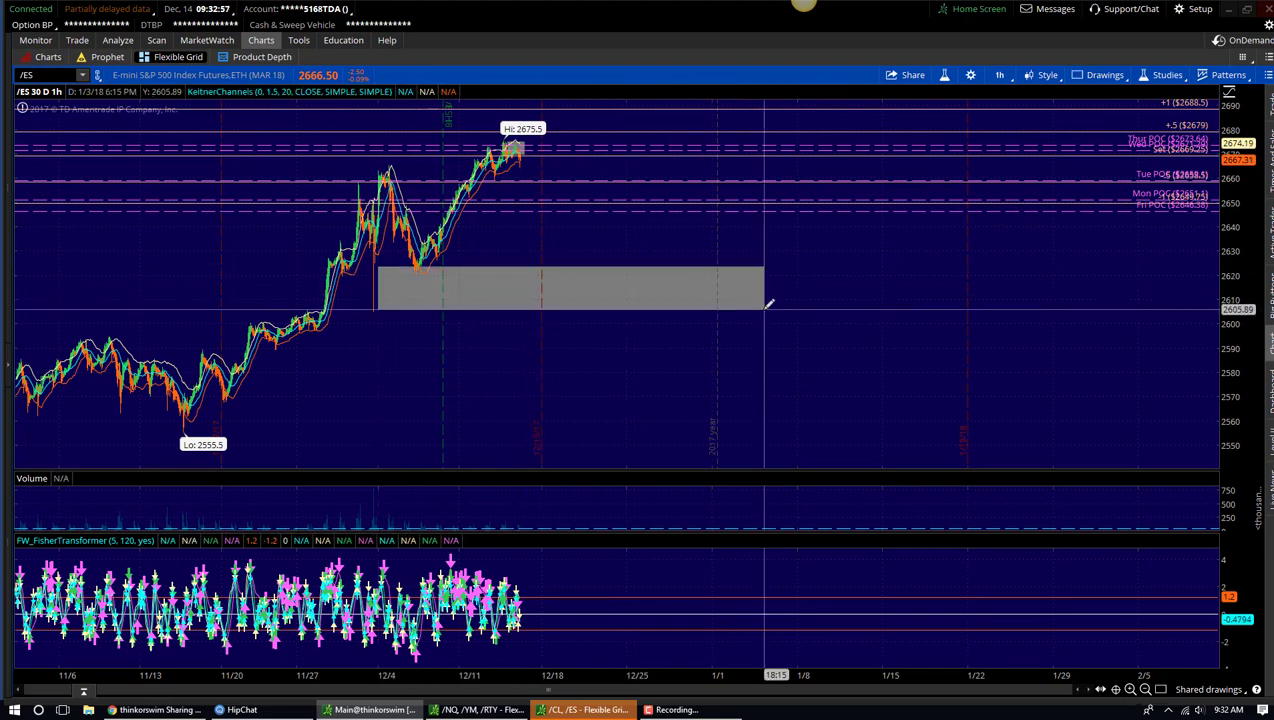
pyautogui.middleClick(706, 313)
pyautogui.click(716, 336)
pyautogui.click(622, 285)
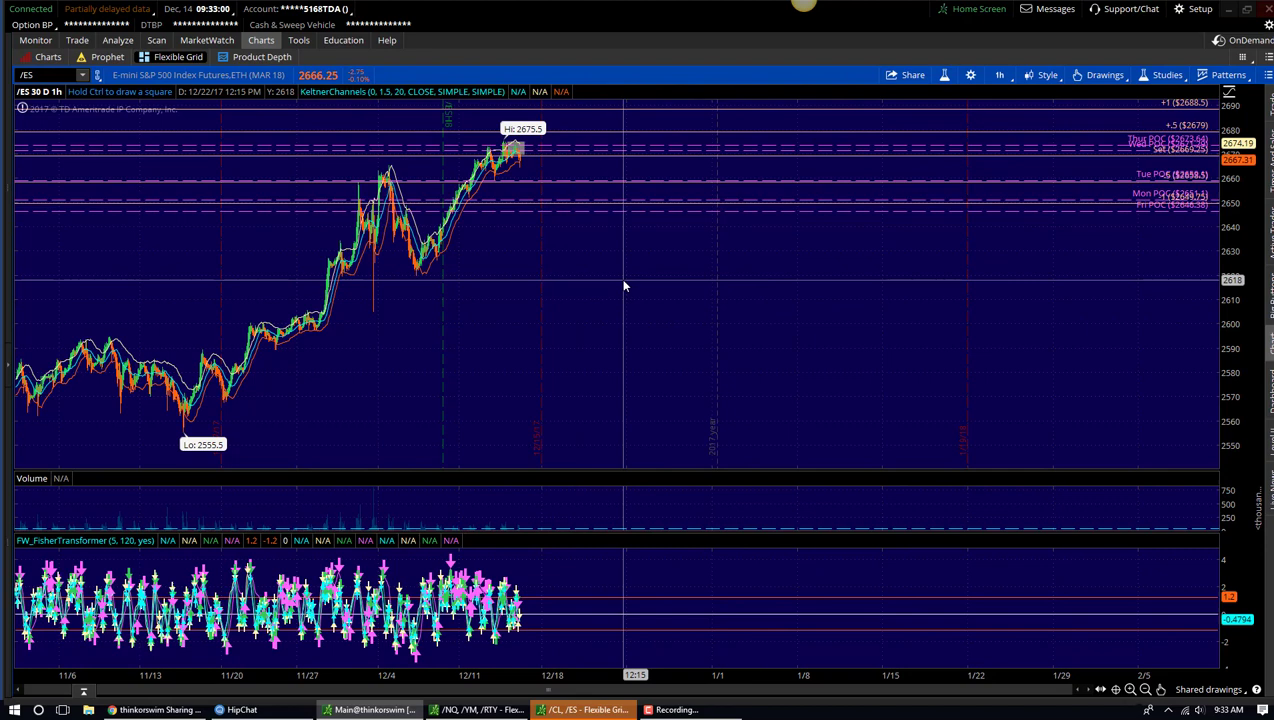
# Set Pan as the active tool and shift the hourly /ES chart slightly
pyautogui.middleClick(624, 287)
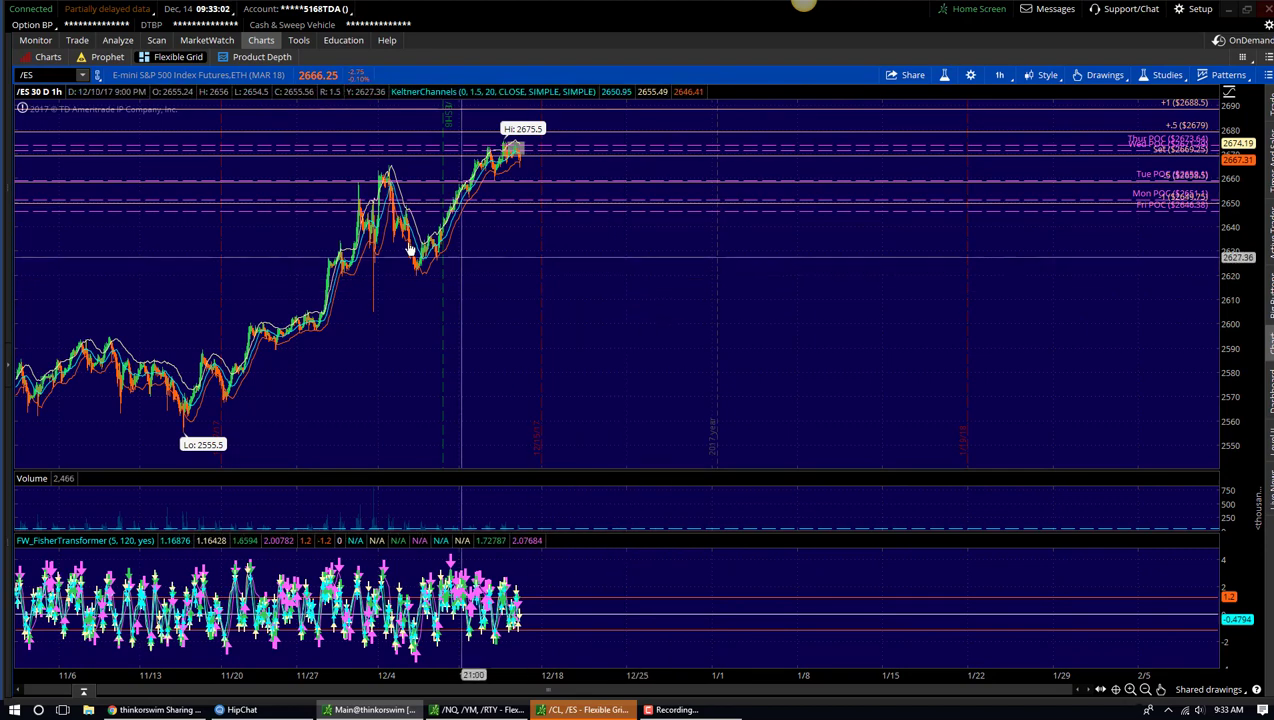
pyautogui.moveTo(600, 258)
pyautogui.mouseDown()
pyautogui.moveTo(577, 256)
pyautogui.moveTo(560, 231)
pyautogui.mouseUp()
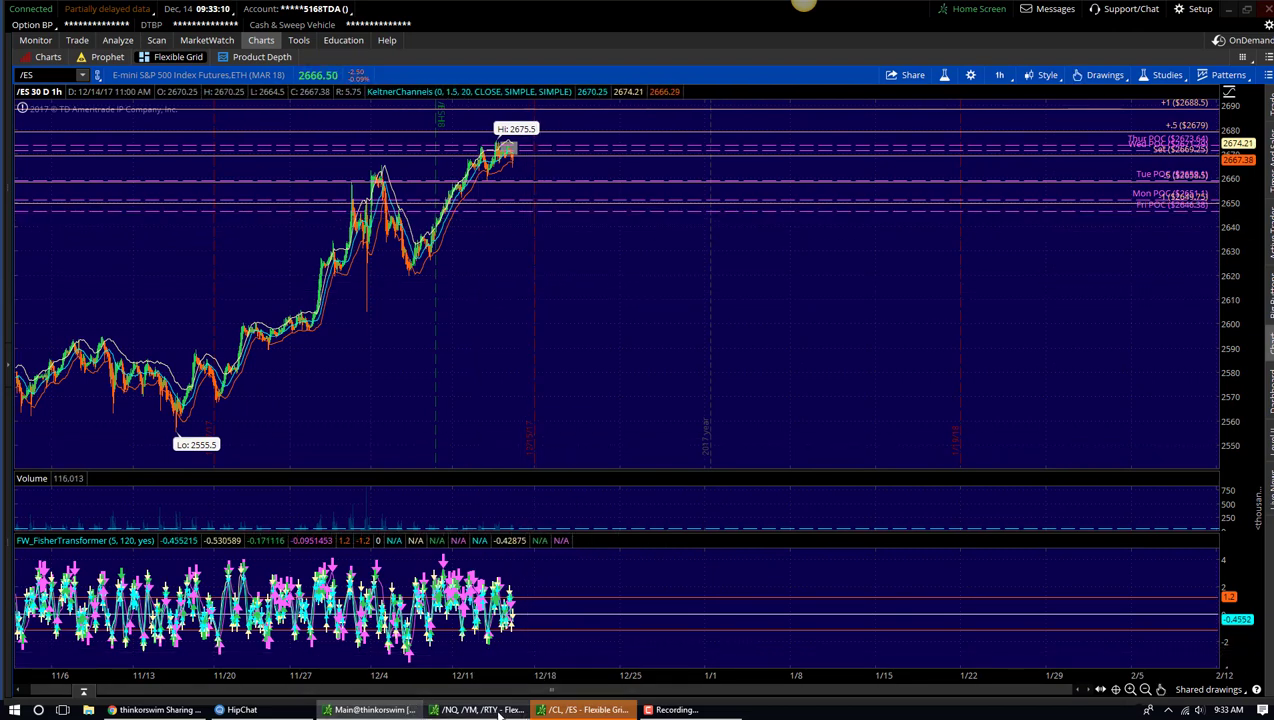
# Switch to the /NQ, /YM, /RTY grid window and use the Pan tool to bring the /RTY price data into view
pyautogui.click(462, 710)
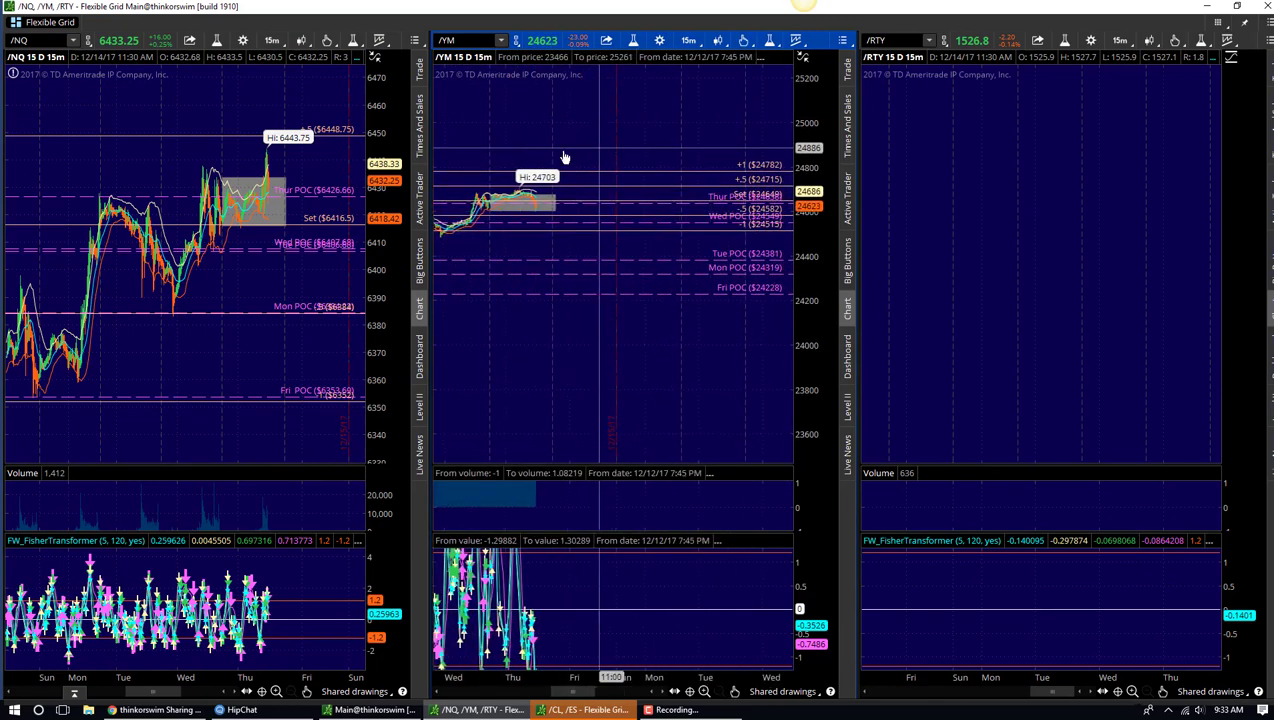
pyautogui.middleClick(958, 176)
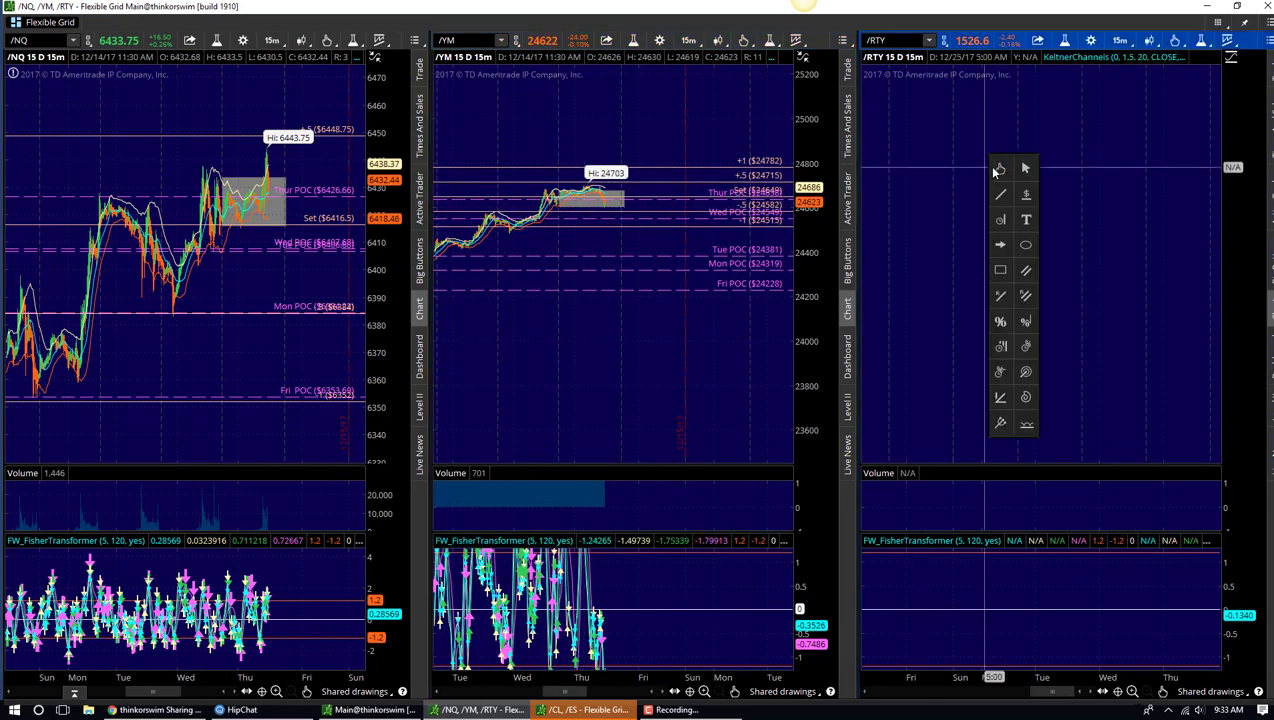
pyautogui.click(998, 171)
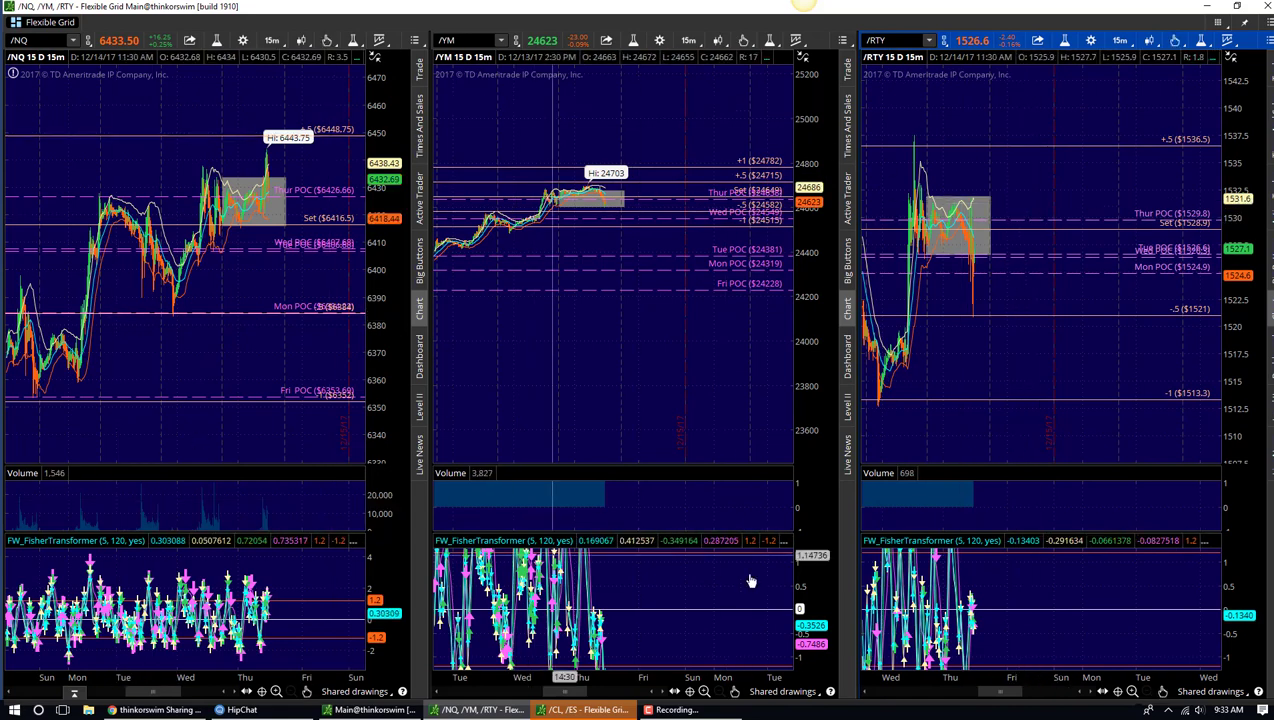
# Maximize the /NQ chart cell and restore the three-chart grid
pyautogui.rightClick(160, 120)
pyautogui.click(244, 419)
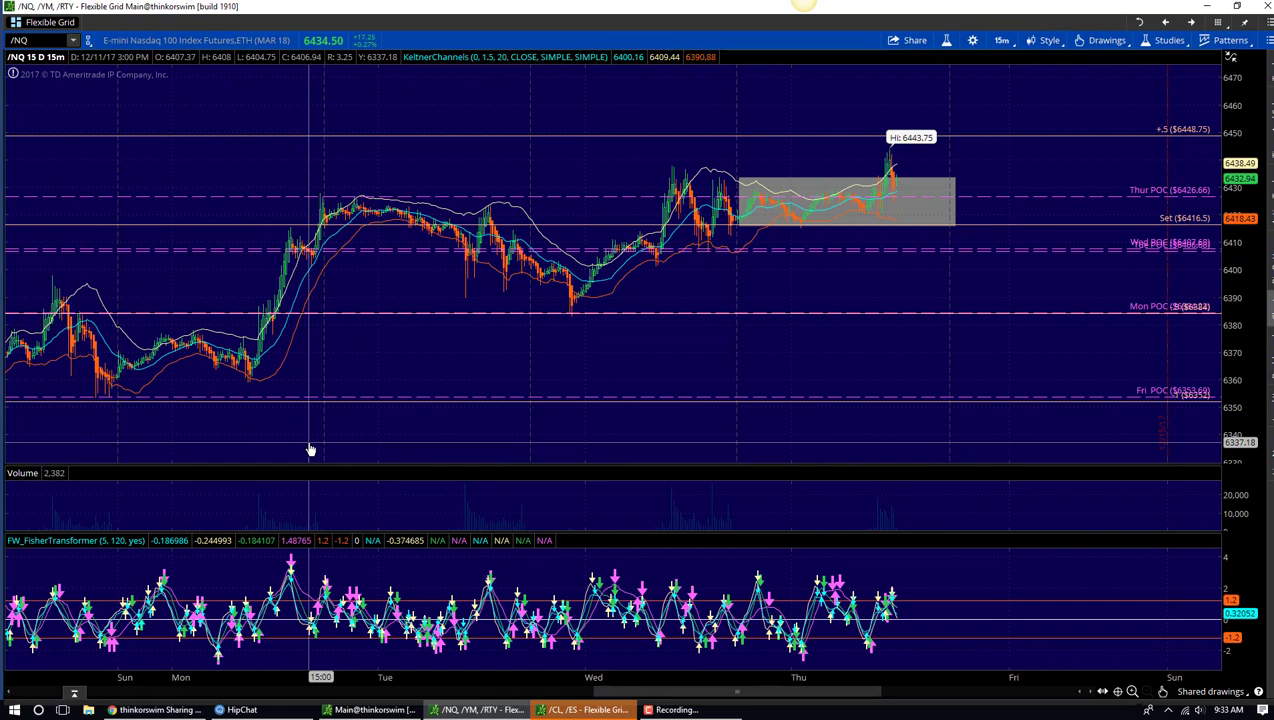
pyautogui.rightClick(513, 358)
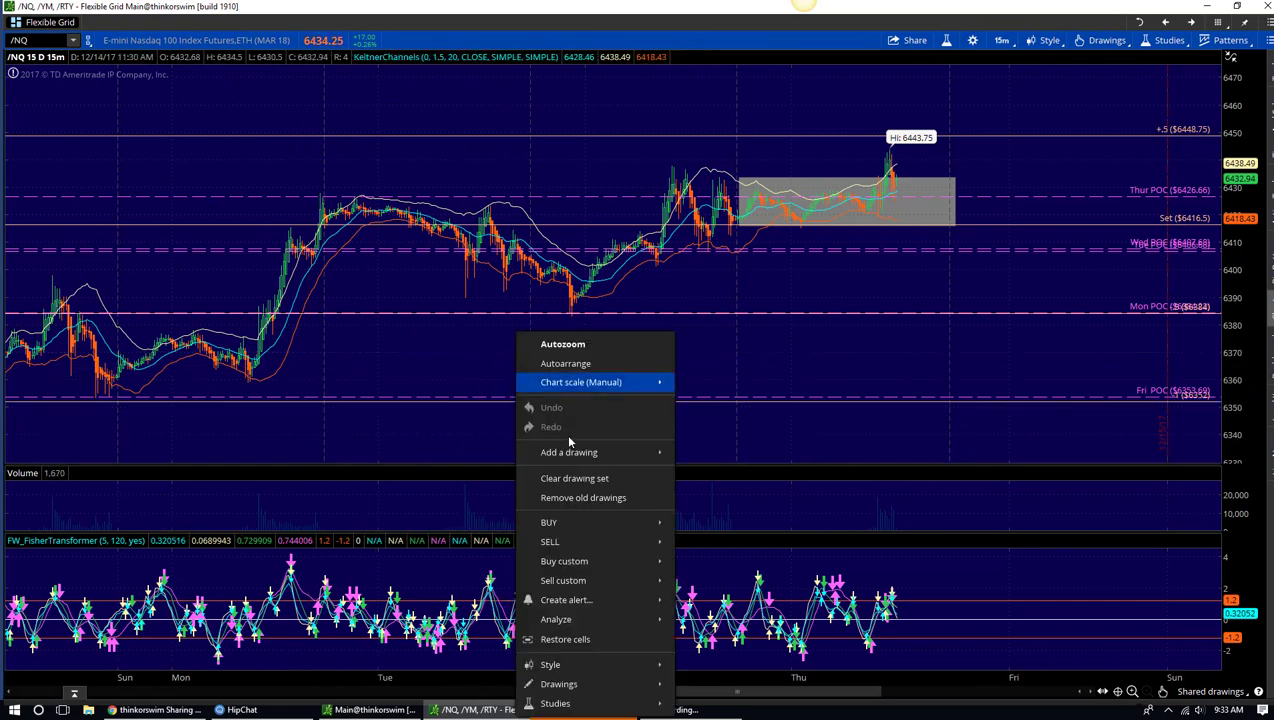
pyautogui.click(577, 639)
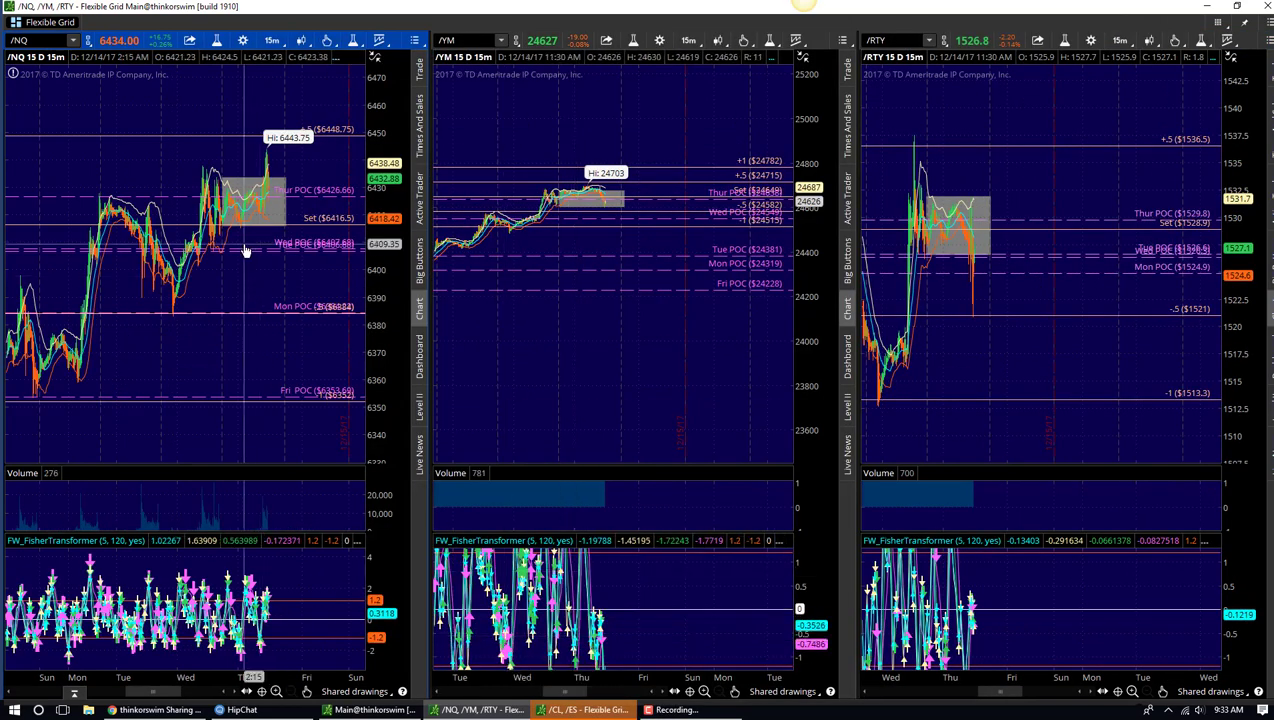
# Maximize the /YM chart cell and fit its full price history in view with the Pointer tool active
pyautogui.rightClick(500, 126)
pyautogui.click(579, 432)
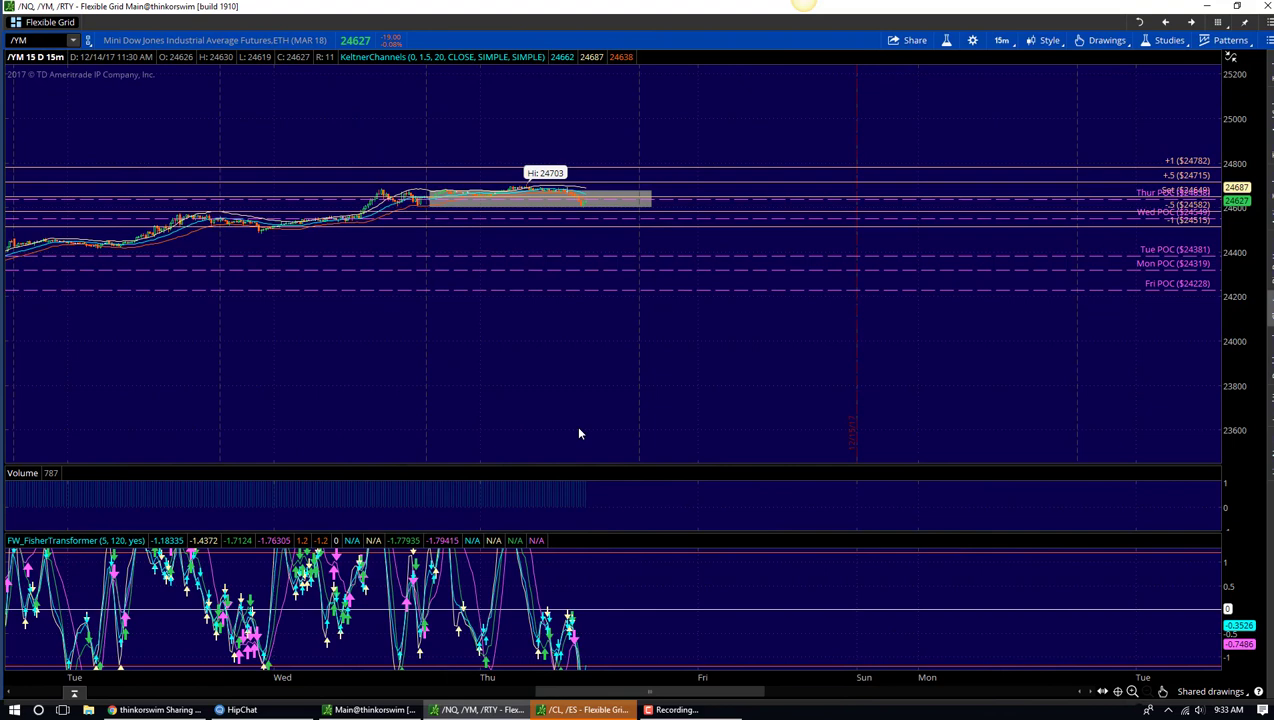
pyautogui.rightClick(560, 313)
pyautogui.click(575, 418)
pyautogui.moveTo(349, 308); pyautogui.dragTo(622, 321)
pyautogui.moveTo(696, 332); pyautogui.dragTo(833, 128)
pyautogui.scroll(-5, 708, 130)
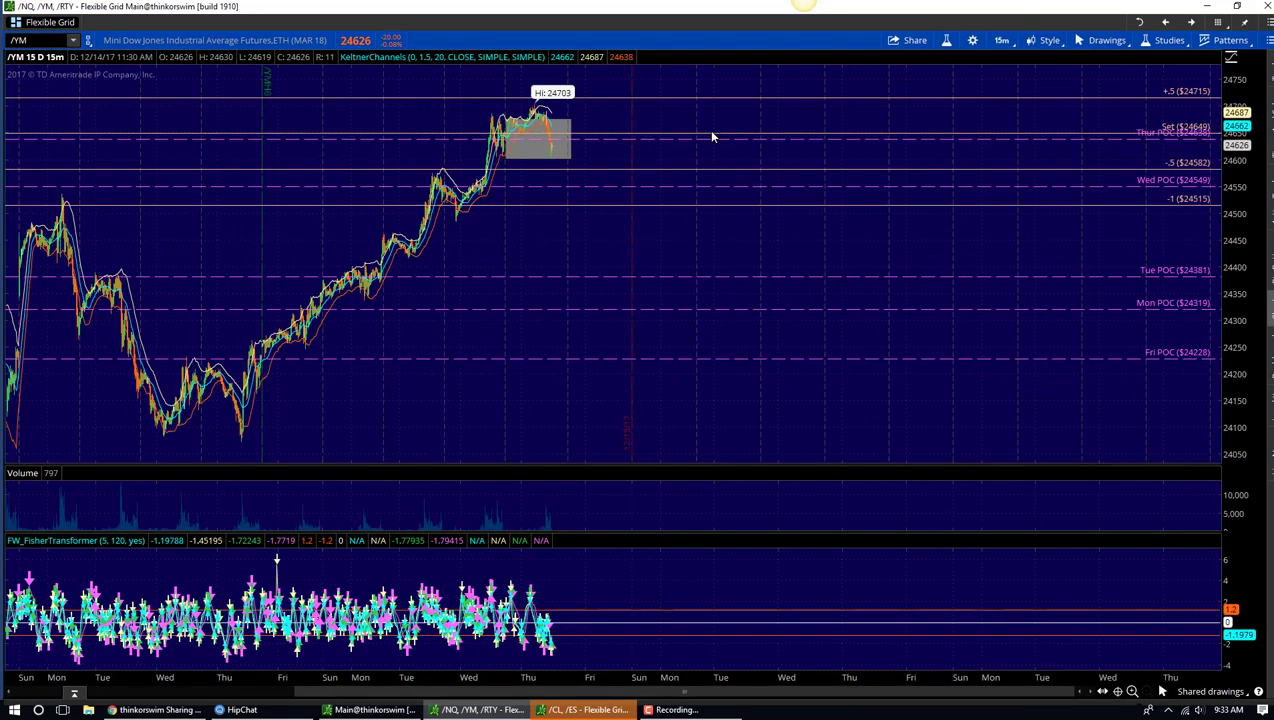
# Zoom in on the shaded /YM rectangle and back out, and open and cancel the Set line's properties
pyautogui.scroll(6, 711, 132)
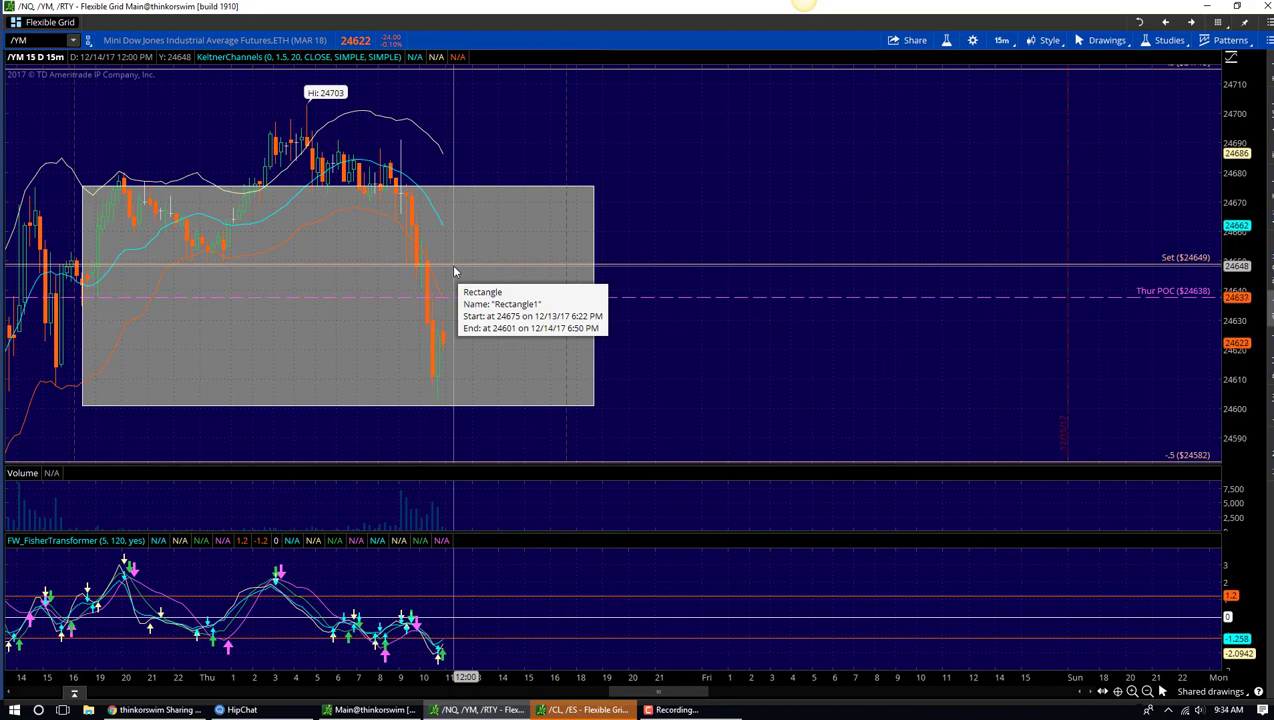
pyautogui.scroll(-5, 705, 133)
pyautogui.doubleClick(707, 138)
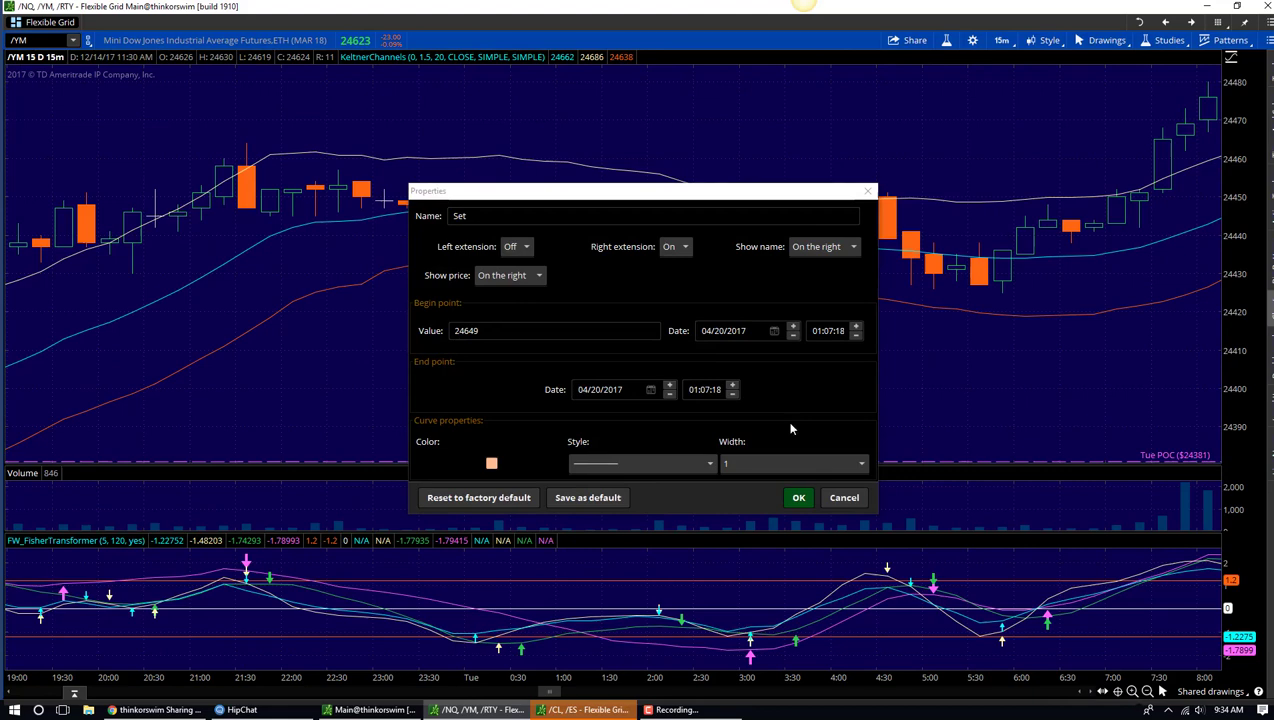
pyautogui.click(845, 498)
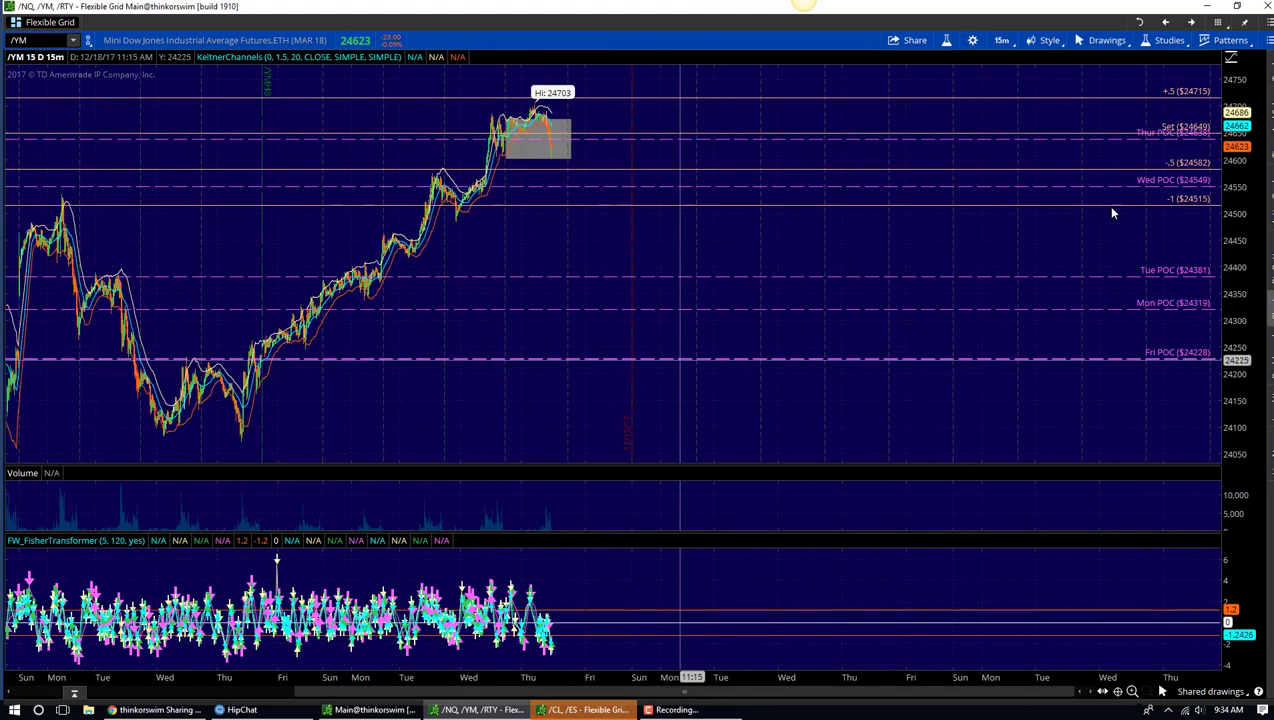
# Zoom in on the latest /YM sessions and rescale the price axis to span about 24350 to 24900
pyautogui.moveTo(1233, 105)
pyautogui.mouseDown()
pyautogui.moveTo(1239, 128)
pyautogui.moveTo(1241, 106)
pyautogui.mouseUp()
pyautogui.moveTo(352, 252); pyautogui.dragTo(778, 69)
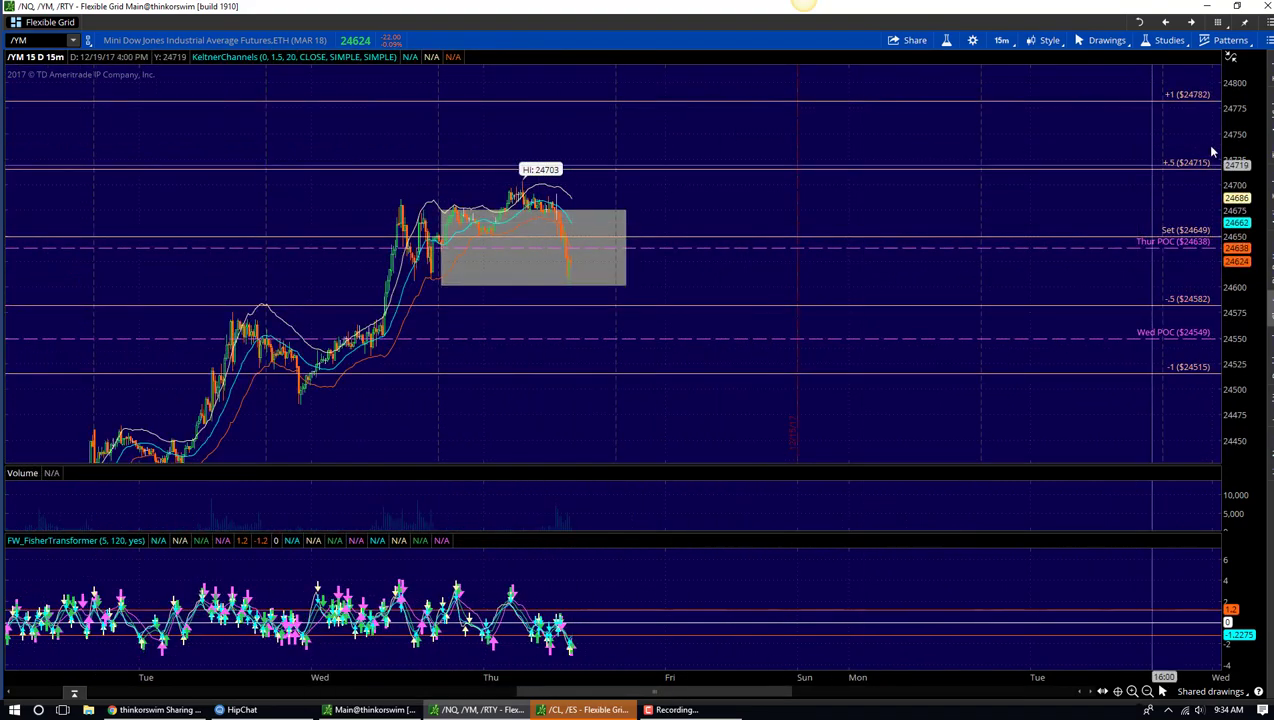
pyautogui.moveTo(1246, 240); pyautogui.dragTo(1224, 187)
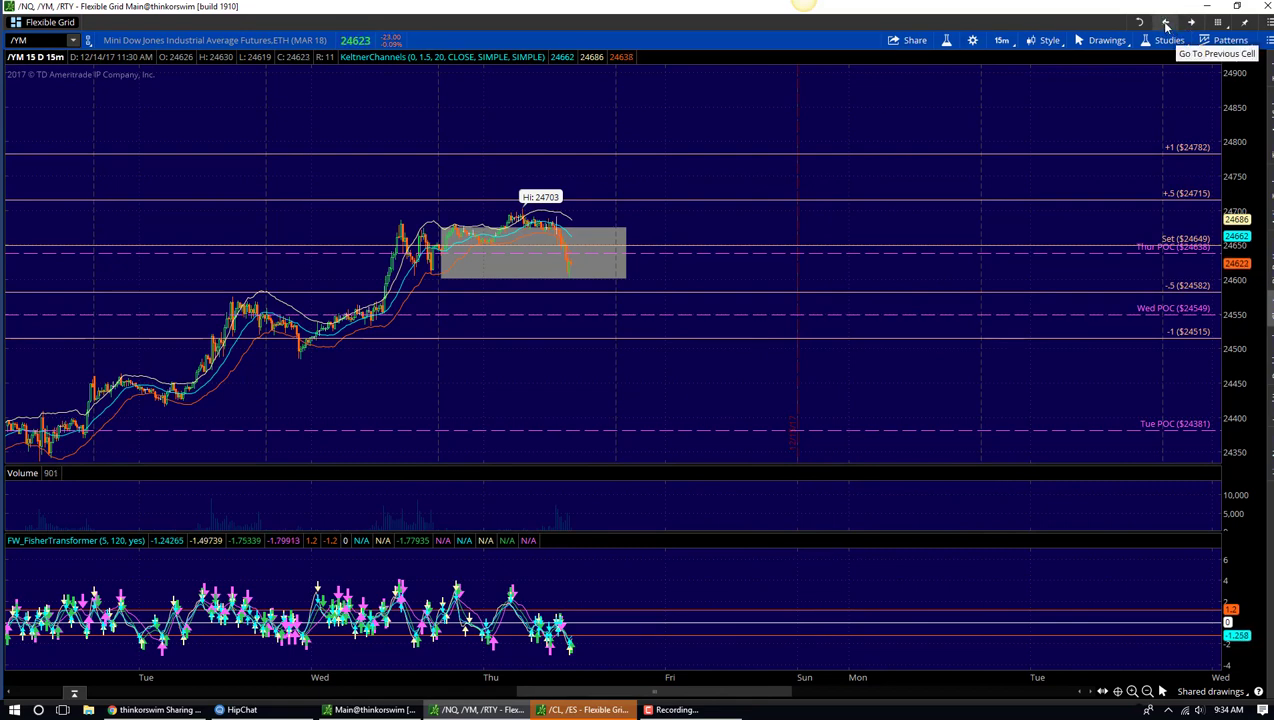
# Cycle through the maximized chart cells of the grid and restore the three-chart layout
pyautogui.click(1166, 26)
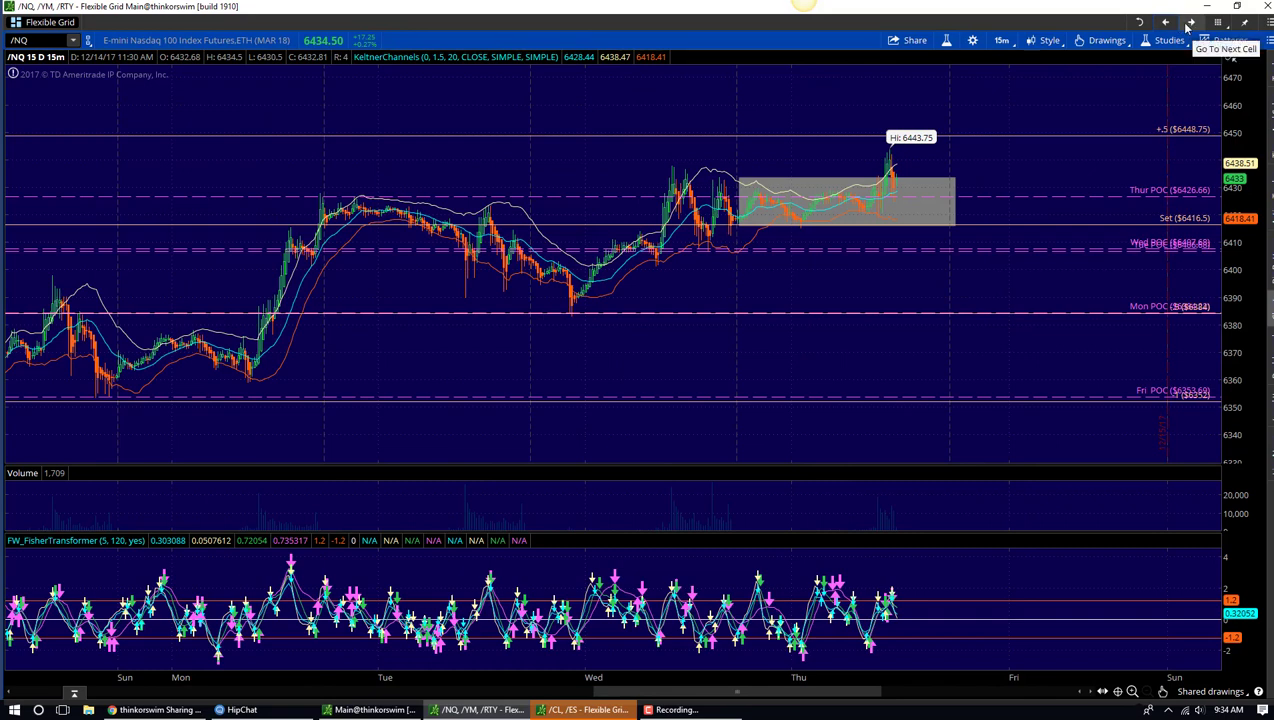
pyautogui.click(1189, 22)
pyautogui.click(1189, 22)
pyautogui.click(1189, 22)
pyautogui.click(1189, 22)
pyautogui.click(1189, 22)
pyautogui.rightClick(531, 176)
pyautogui.click(588, 486)
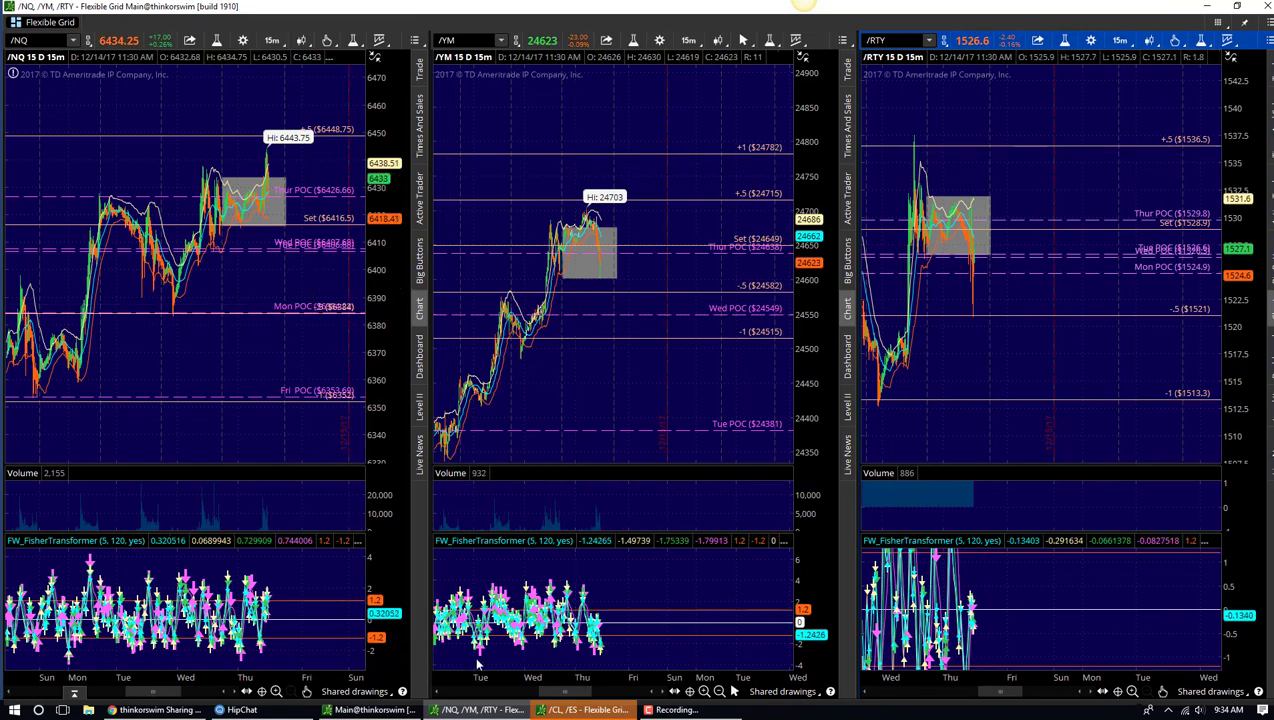
# Switch to the /CL, /ES grid window and maximize the /CL chart cell
pyautogui.click(567, 710)
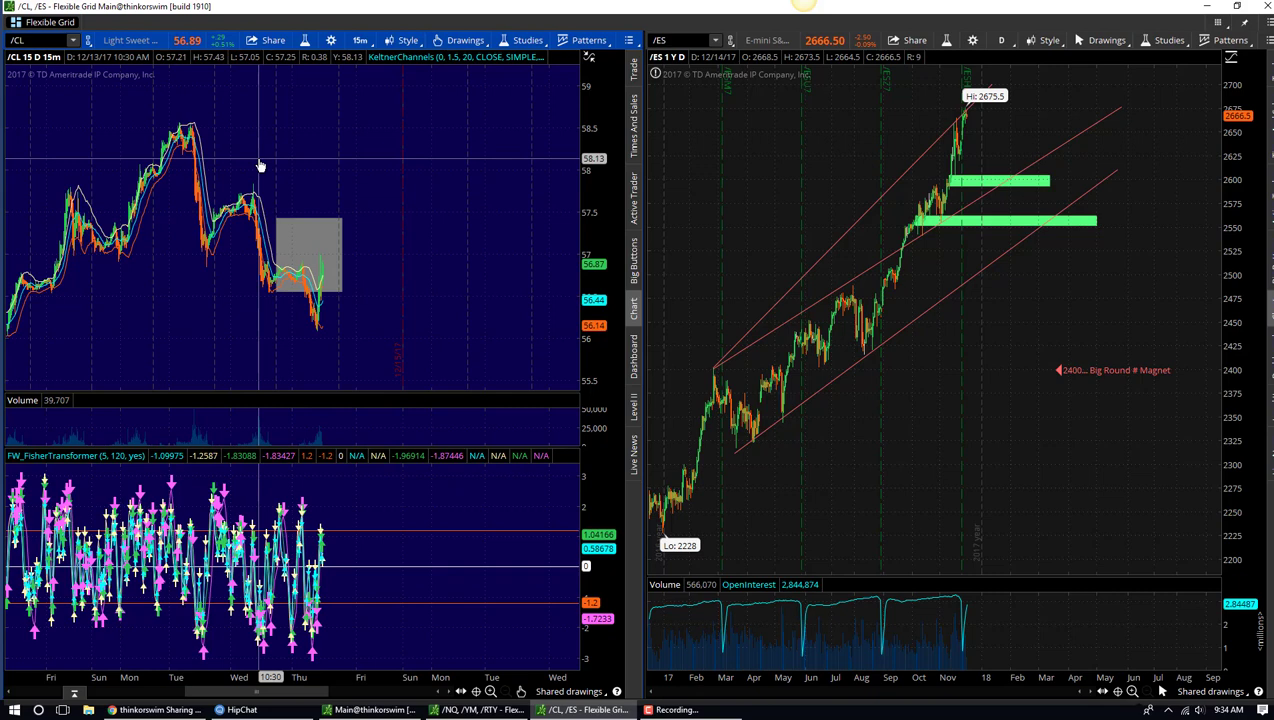
pyautogui.rightClick(303, 117)
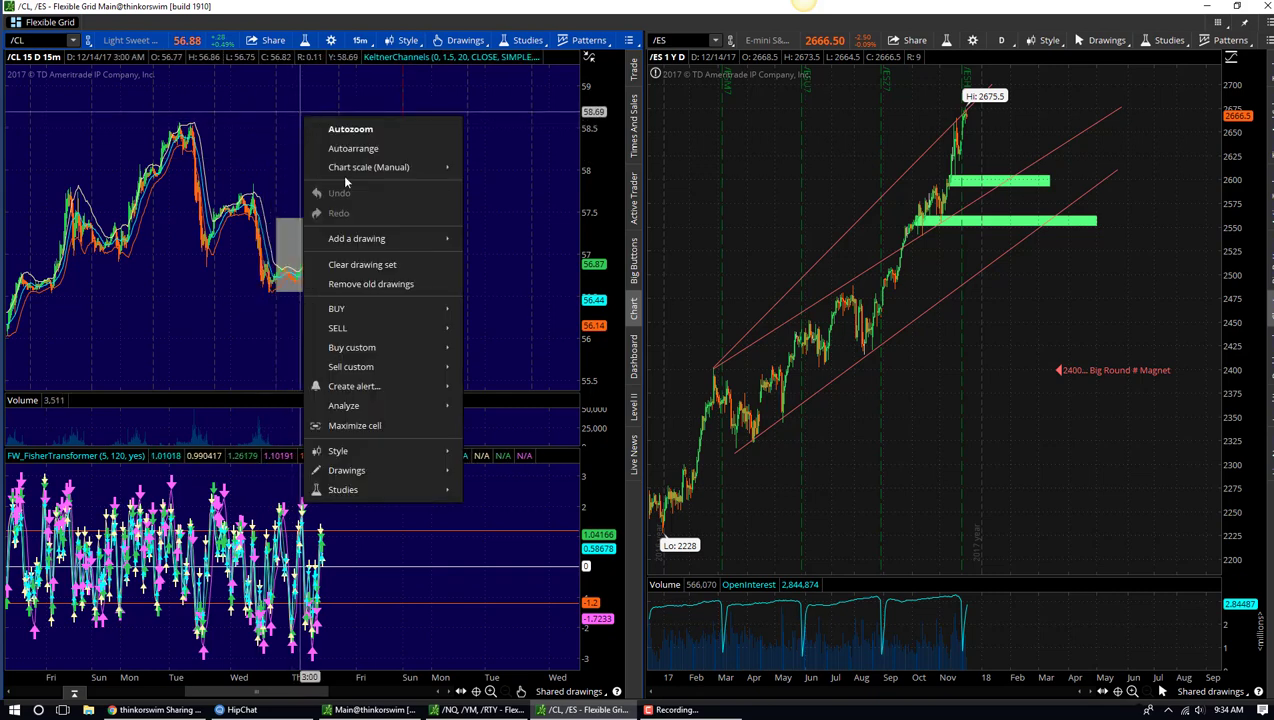
pyautogui.click(354, 426)
# Change the maximized chart's symbol from /CL to EUR/USD
pyautogui.write('EURUSD')
pyautogui.press('Return')
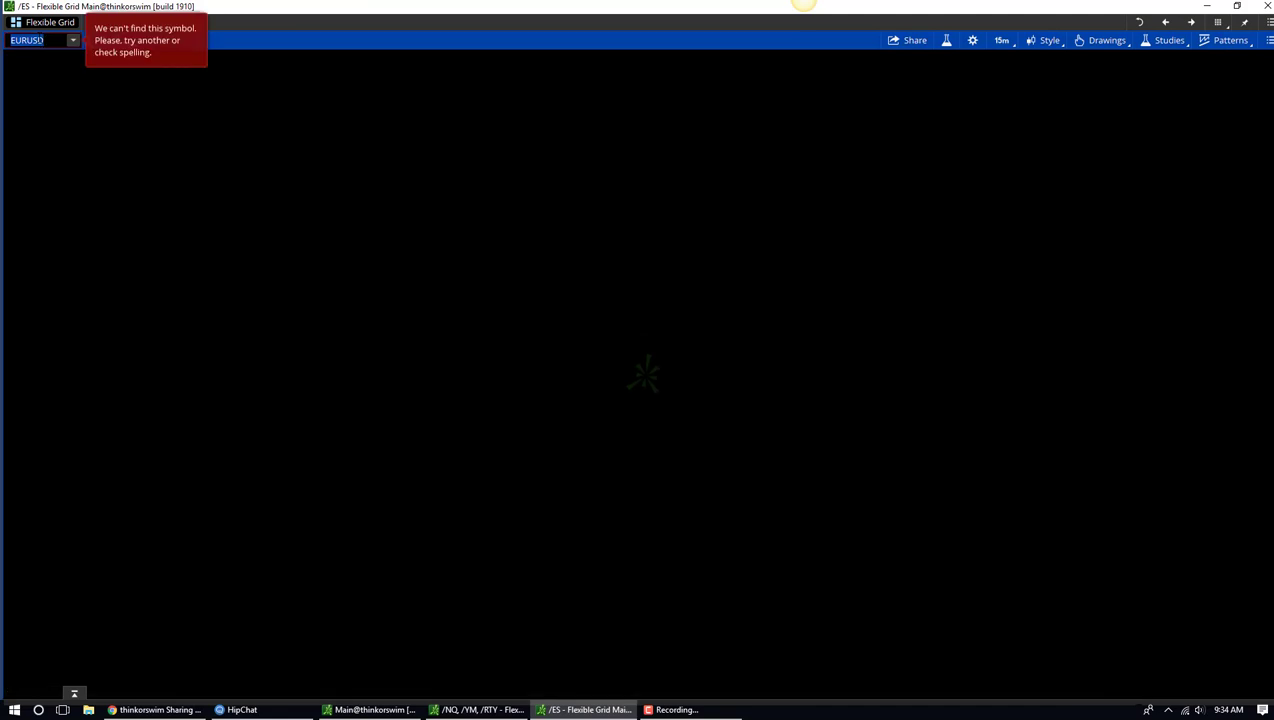
pyautogui.write('SD')
pyautogui.press('Return')
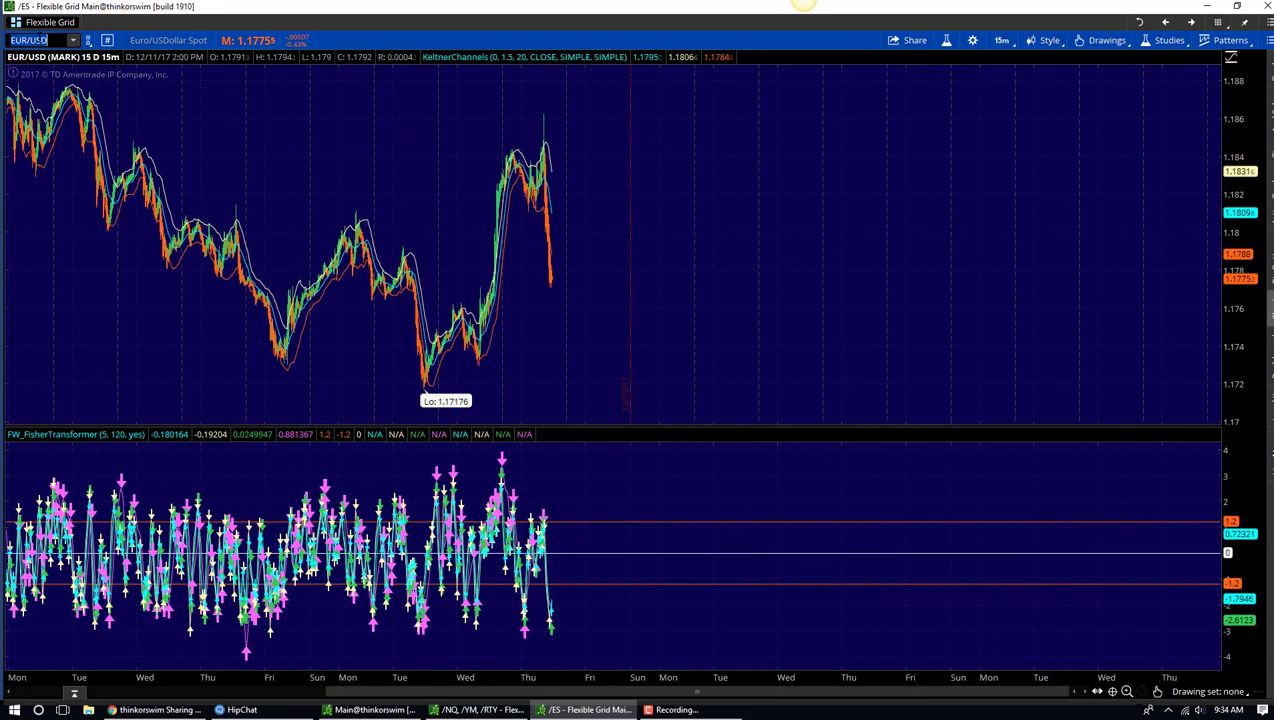
# Set Pointer as the active tool and zoom in on the latest EUR/USD sessions
pyautogui.rightClick(387, 195)
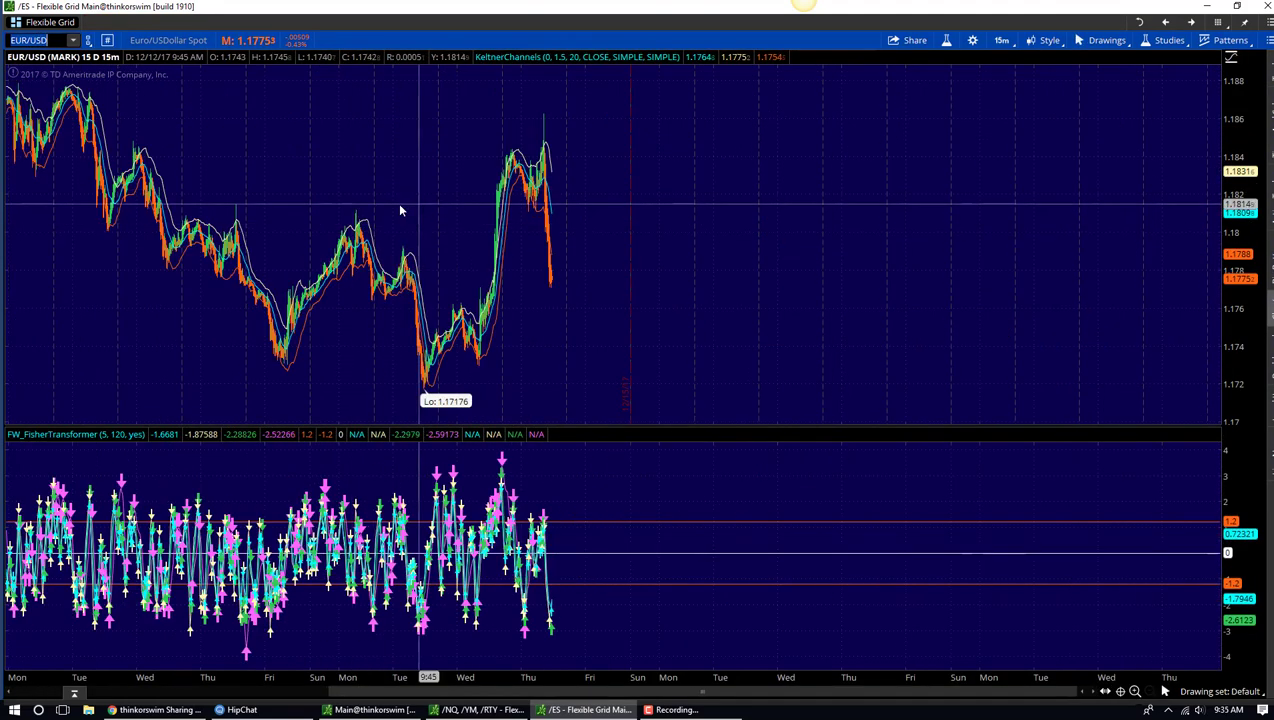
pyautogui.moveTo(397, 202); pyautogui.dragTo(727, 213)
pyautogui.moveTo(200, 268); pyautogui.dragTo(940, 273)
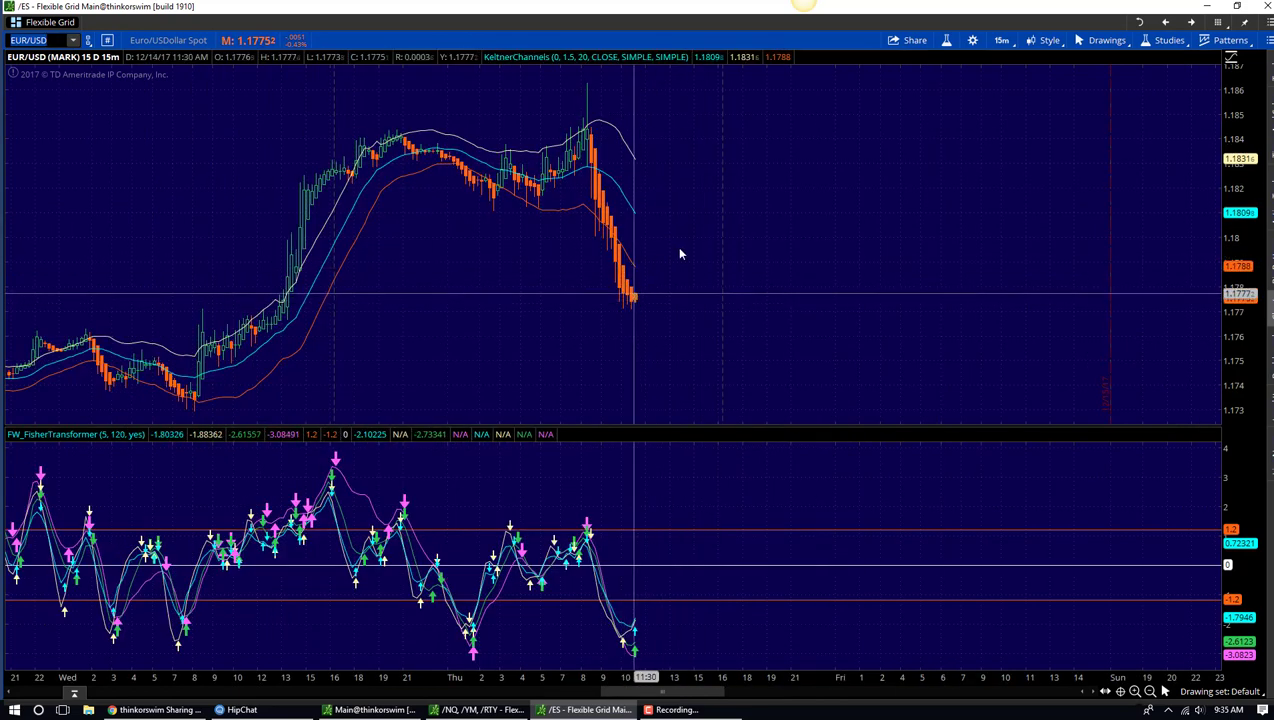
pyautogui.moveTo(222, 265); pyautogui.dragTo(906, 284)
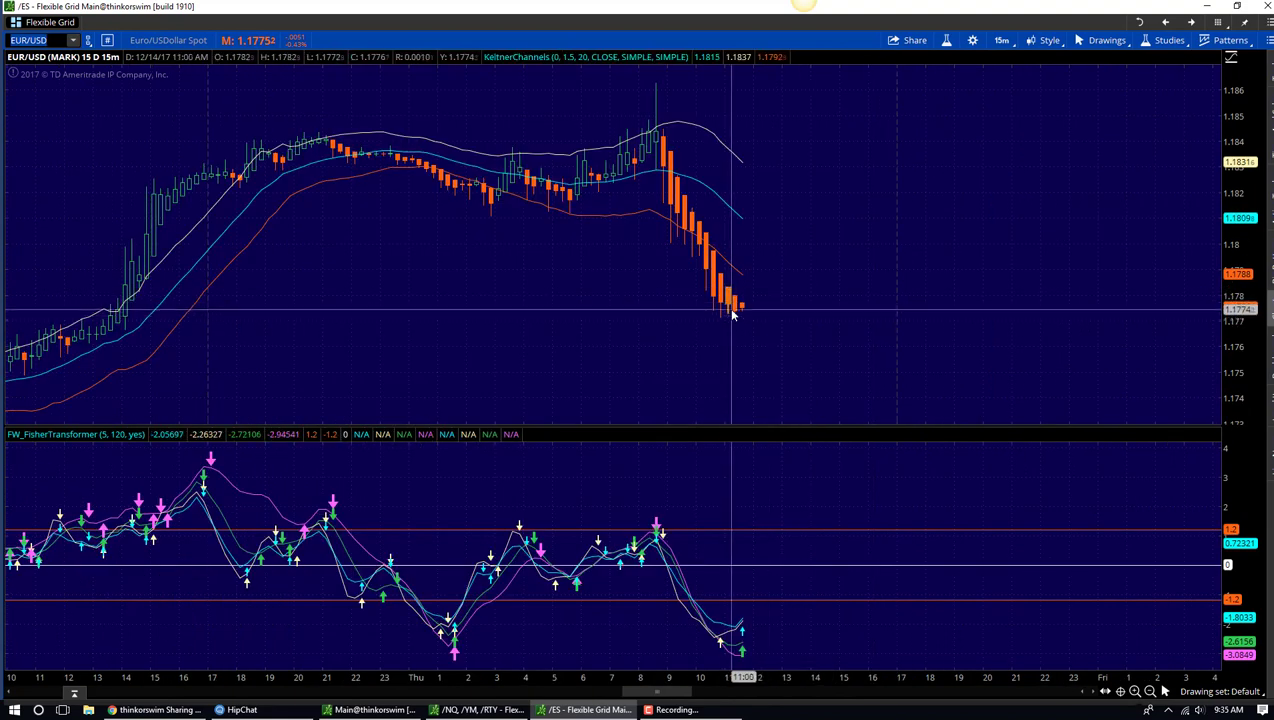
# Change the EUR/USD time frame to 2 D : 1m, zoom in on the latest bars and zoom back out
pyautogui.click(1000, 43)
pyautogui.click(952, 106)
pyautogui.scroll(3, 432, 327)
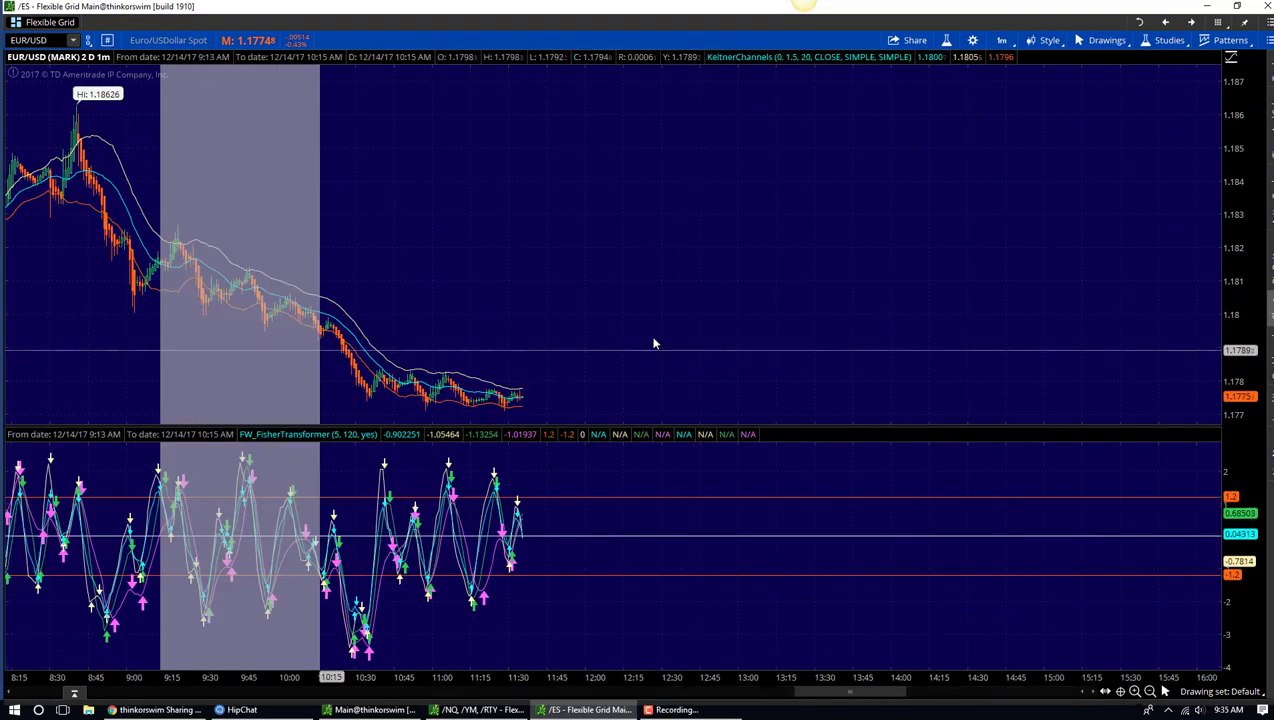
pyautogui.scroll(2, 654, 341)
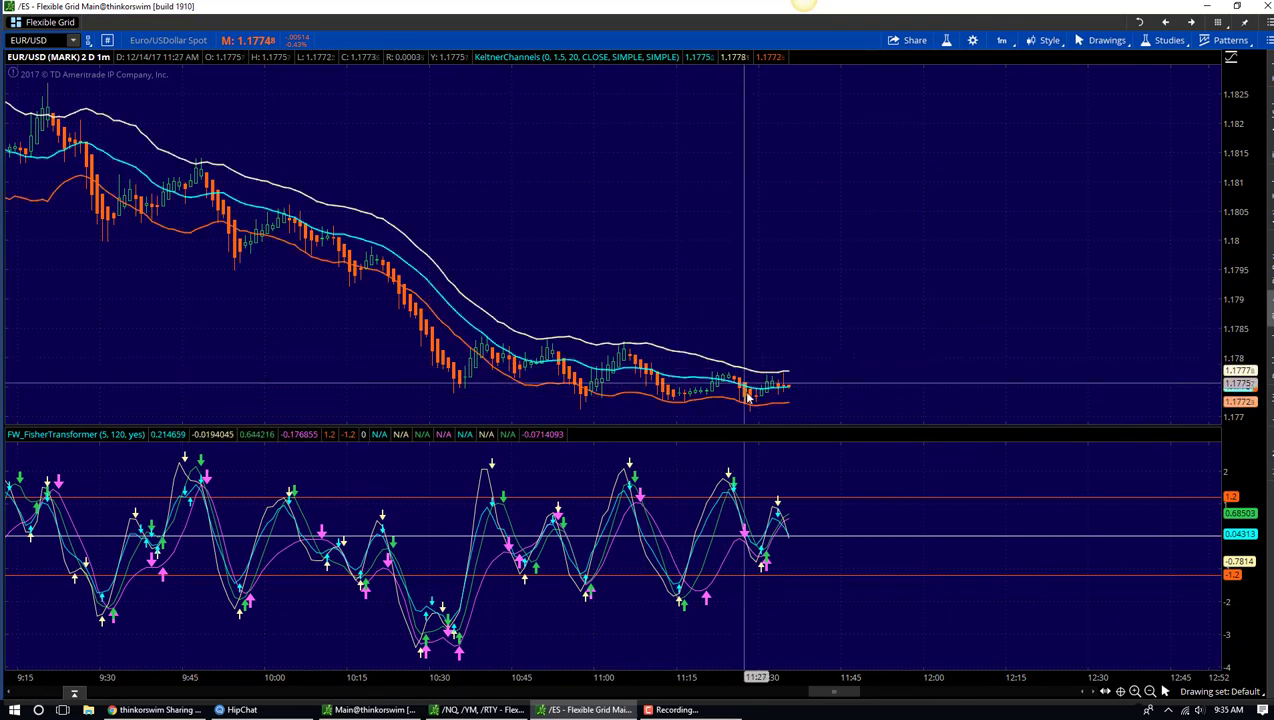
pyautogui.scroll(-5, 774, 264)
# Set the EUR/USD time frame to 15 D : 15m and zoom in on the latest sessions with the Pointer tool
pyautogui.click(1002, 42)
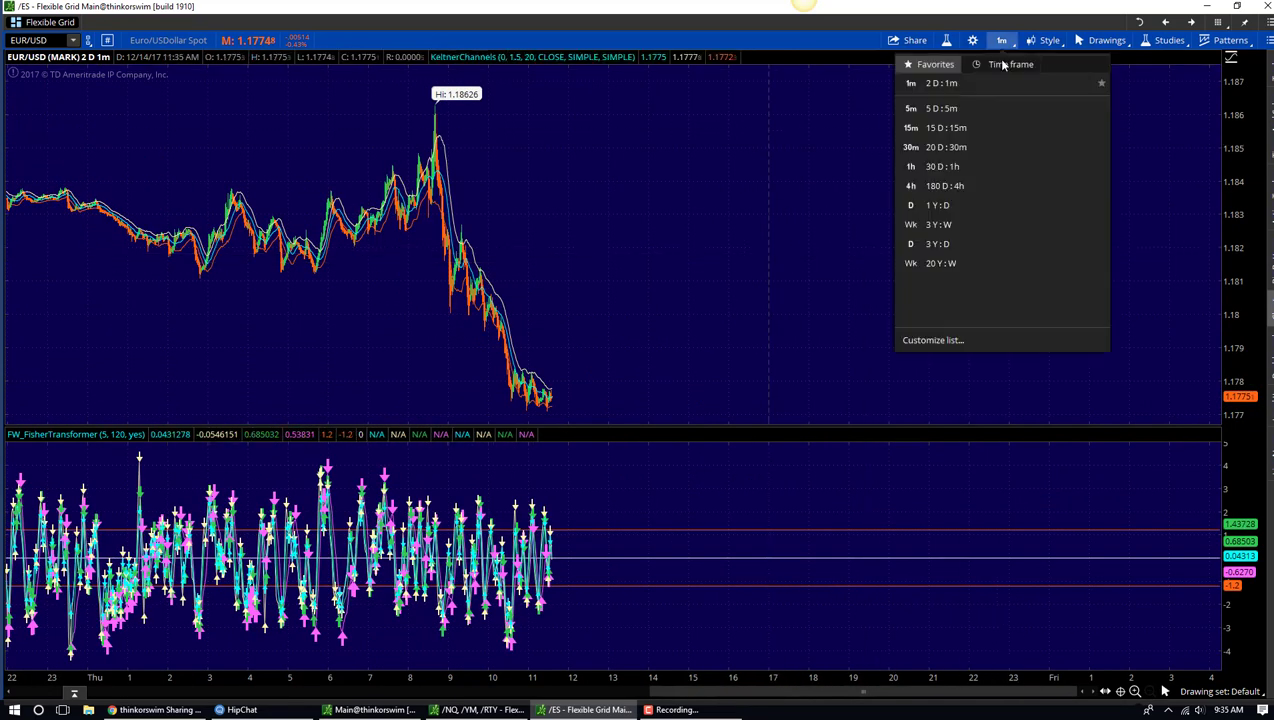
pyautogui.click(958, 132)
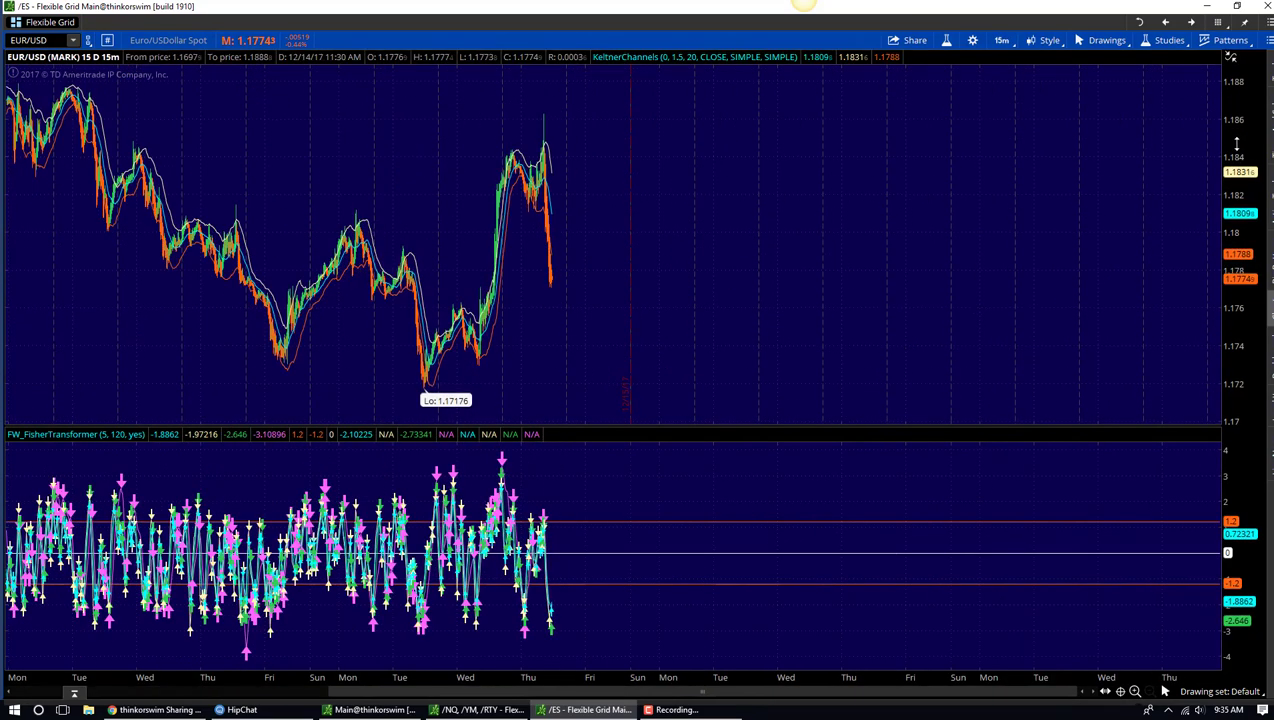
pyautogui.middleClick(511, 153)
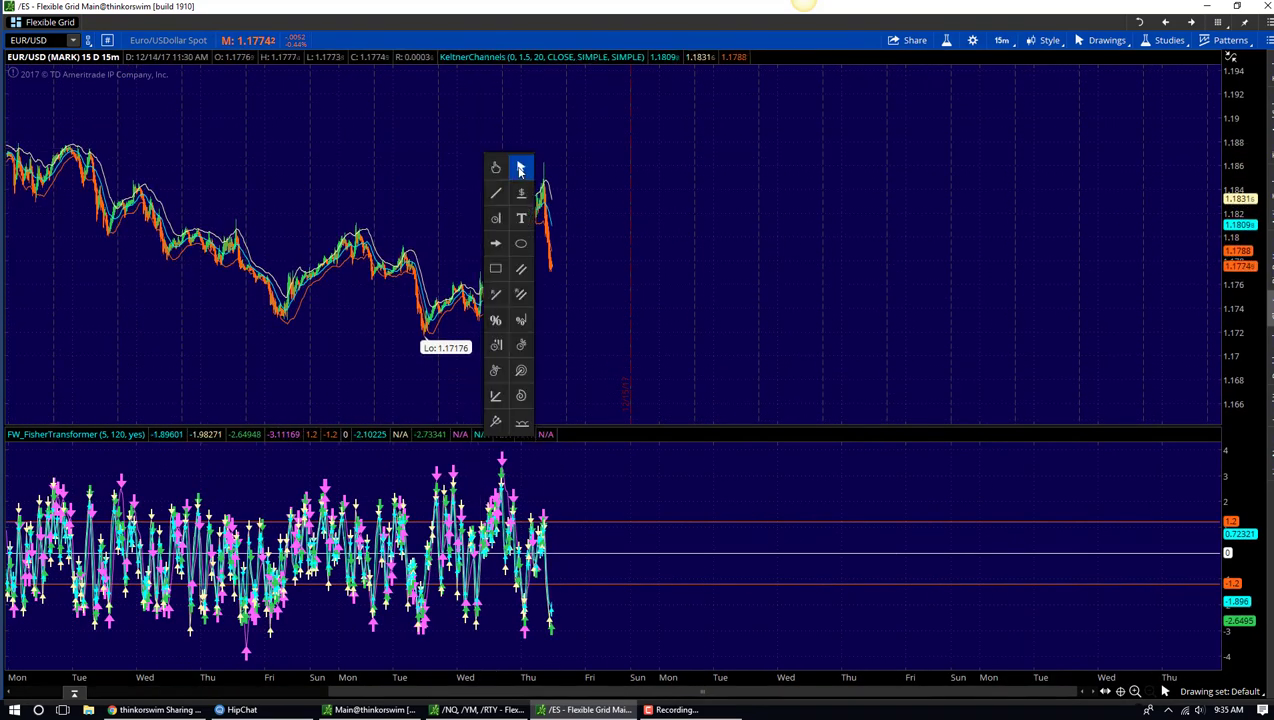
pyautogui.click(514, 171)
pyautogui.moveTo(619, 180); pyautogui.dragTo(662, 320)
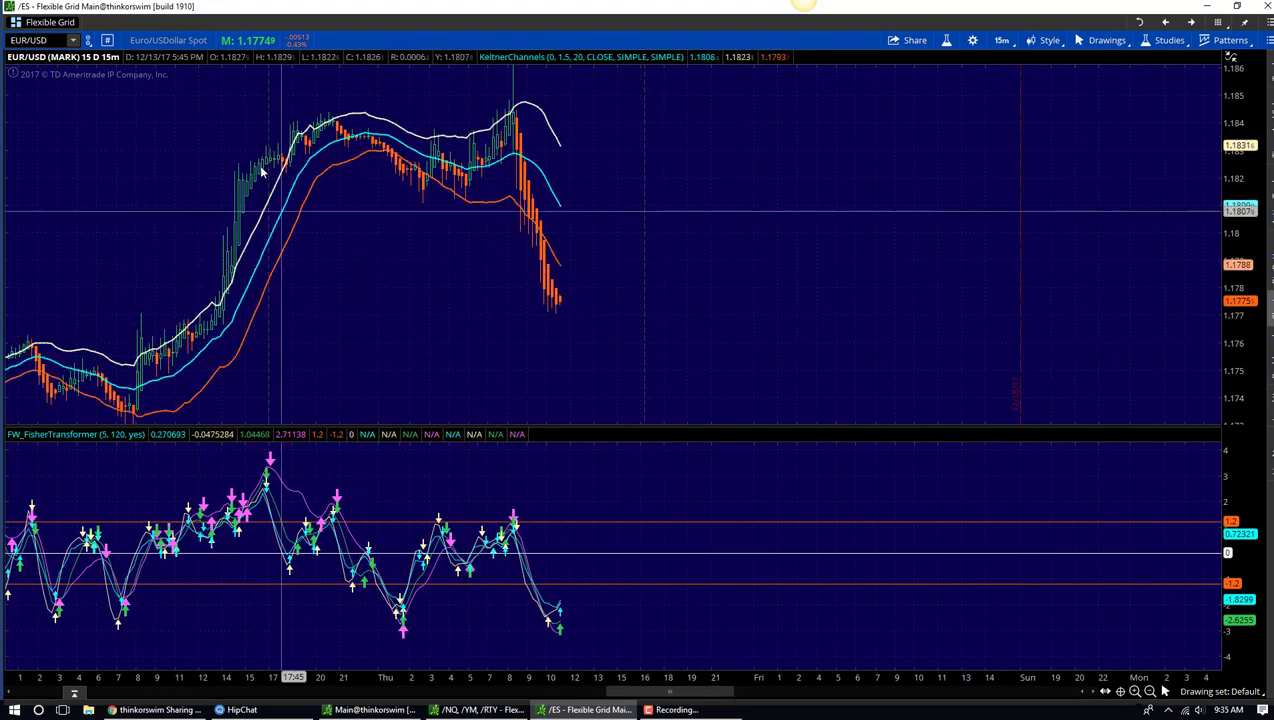
pyautogui.rightClick(158, 110)
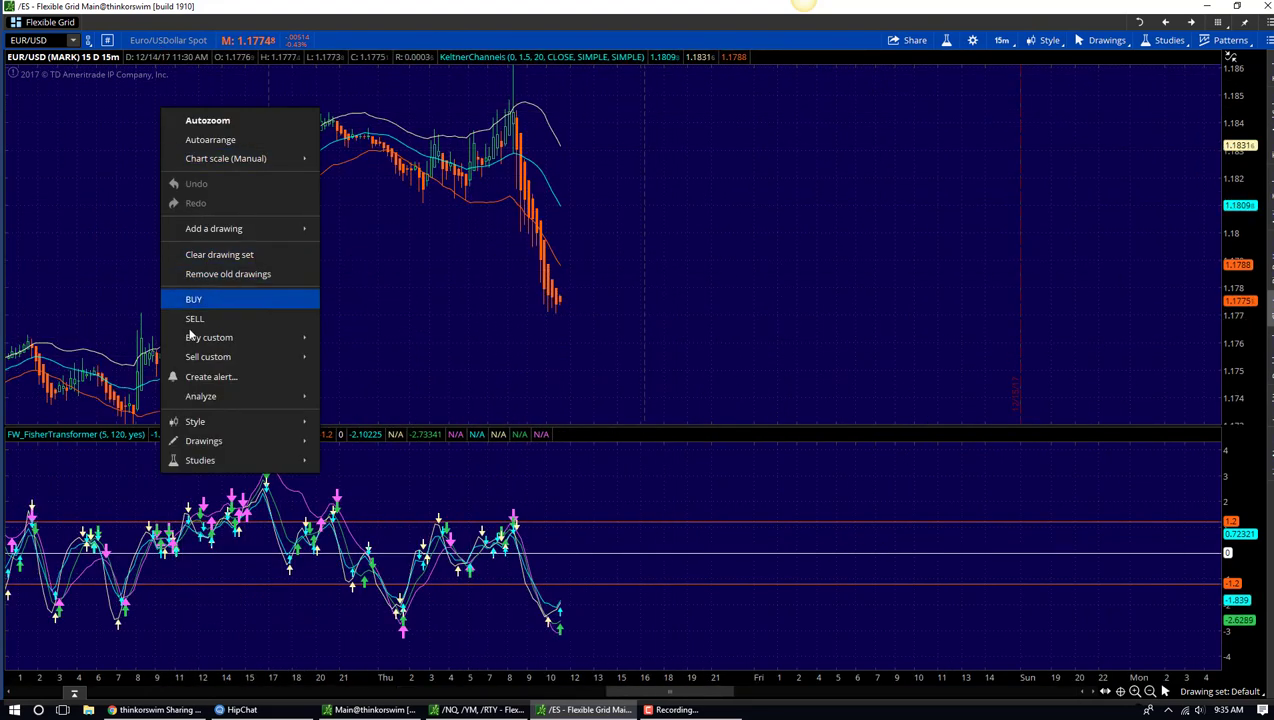
pyautogui.rightClick(115, 153)
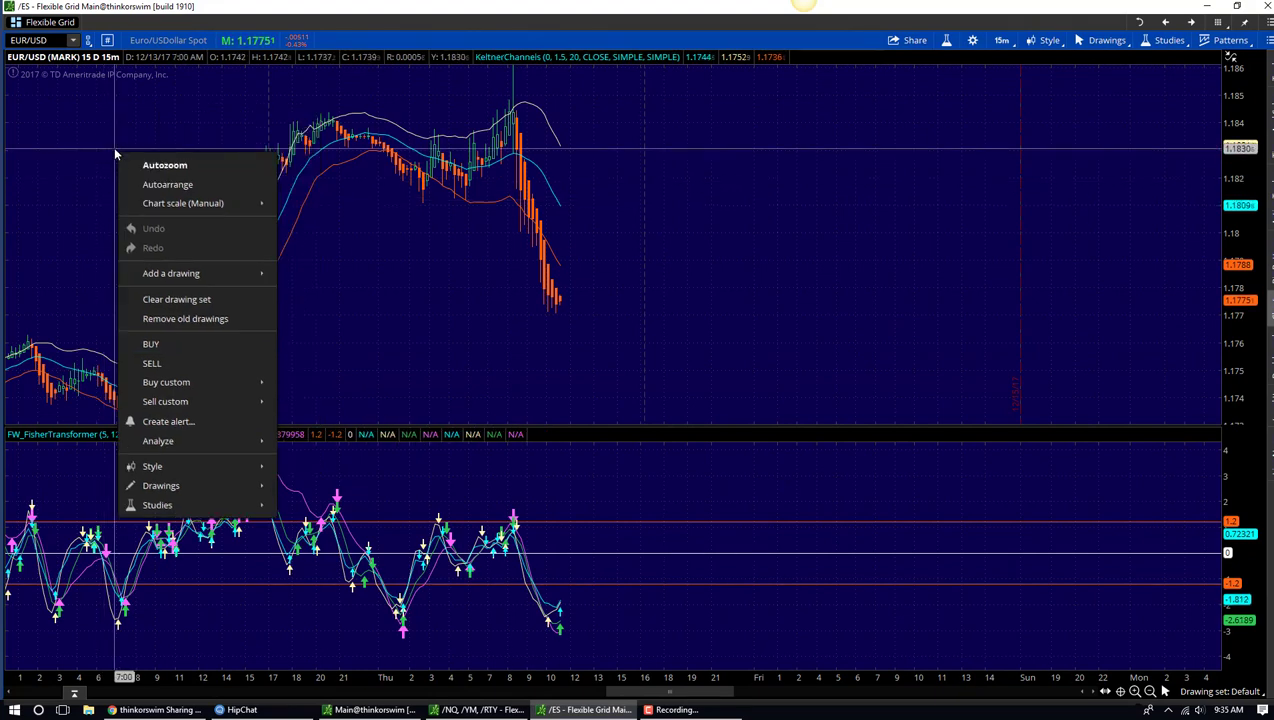
pyautogui.rightClick(709, 259)
pyautogui.click(671, 199)
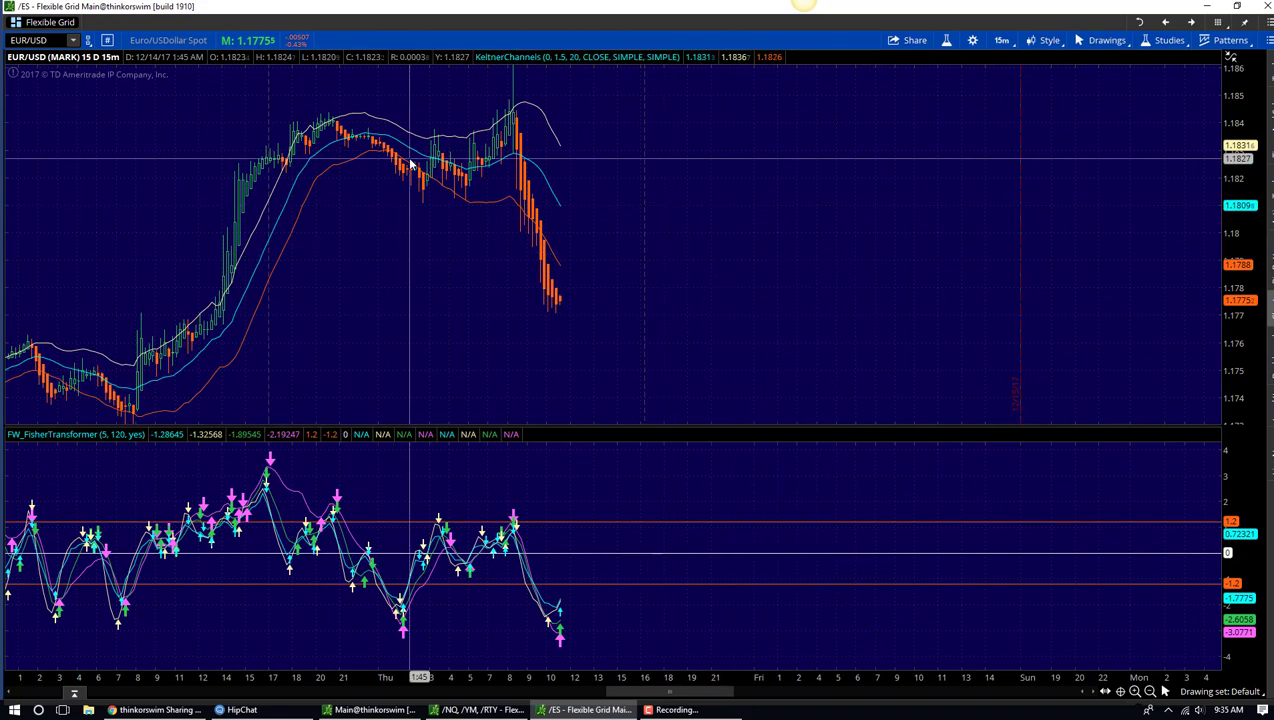
# Toggle the EUR/USD cell and the daily /ES cell between maximized and grid view, ending with both charts side by side
pyautogui.doubleClick(165, 45)
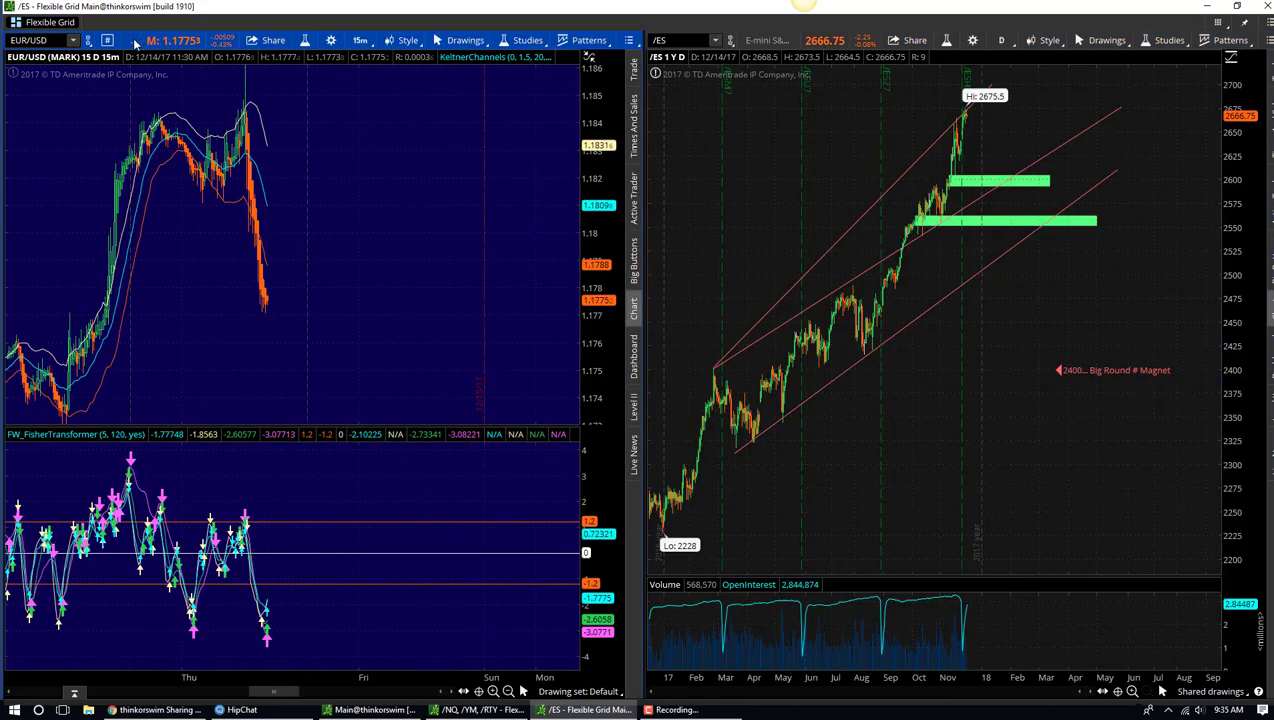
pyautogui.doubleClick(135, 42)
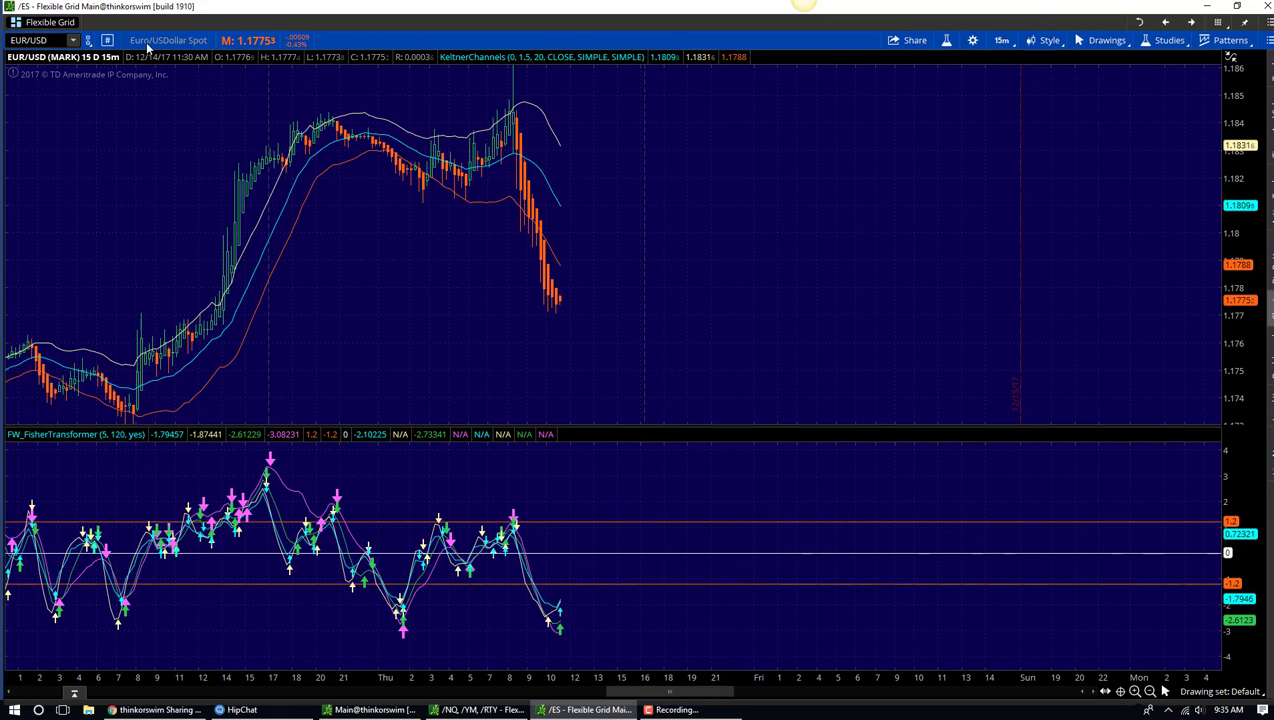
pyautogui.doubleClick(147, 42)
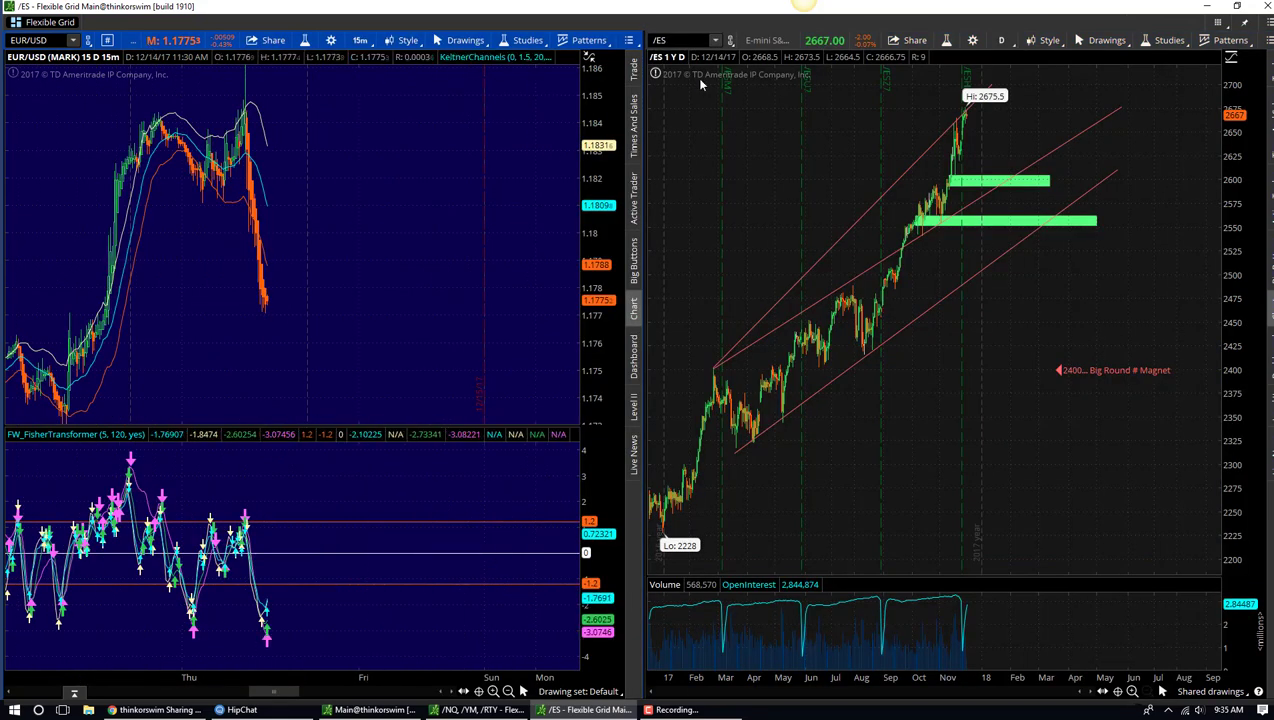
pyautogui.doubleClick(763, 40)
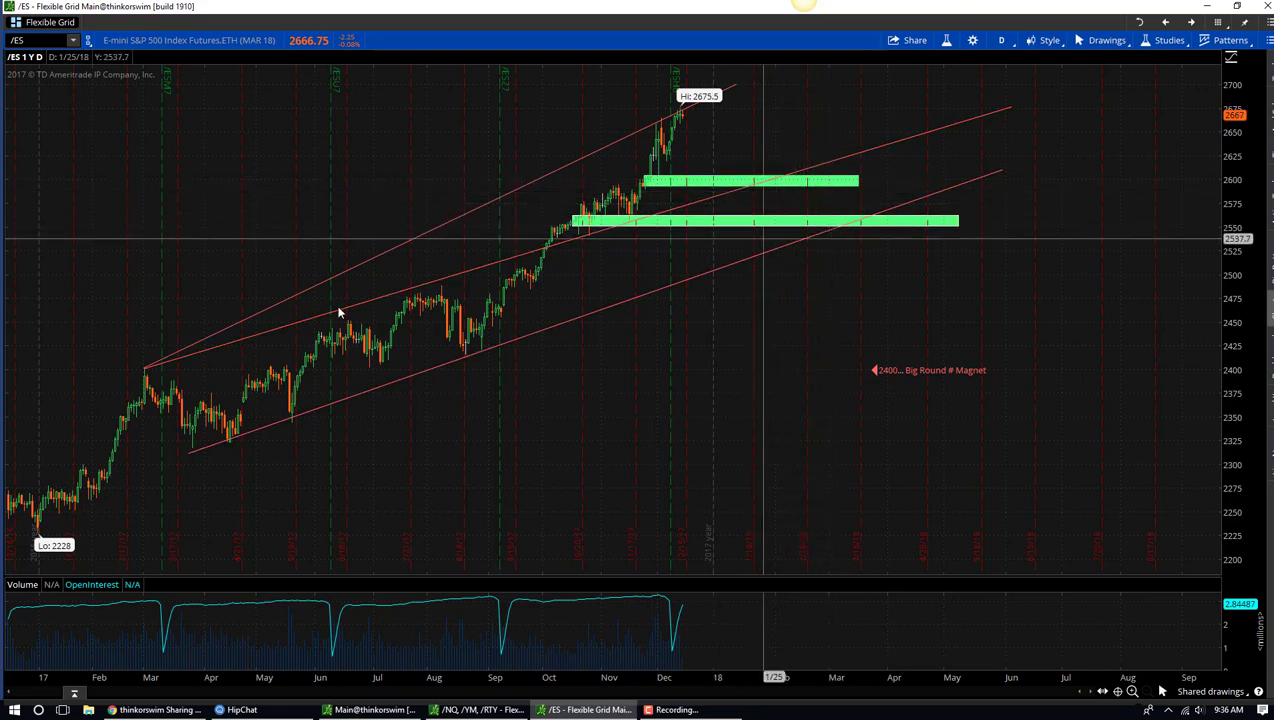
pyautogui.doubleClick(132, 41)
# Switch to the /NQ, /YM, /RTY window, maximize the /NQ chart over its full 15-day range and restore the three-chart grid
pyautogui.click(372, 709)
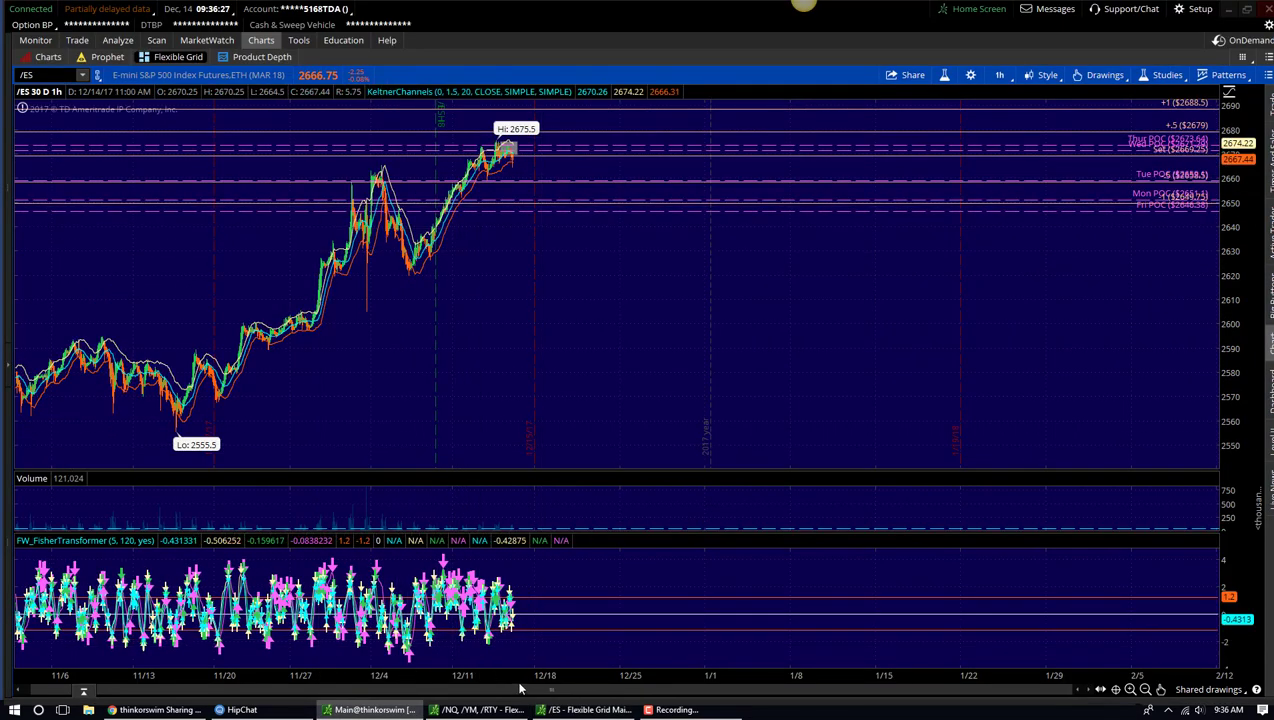
pyautogui.click(485, 709)
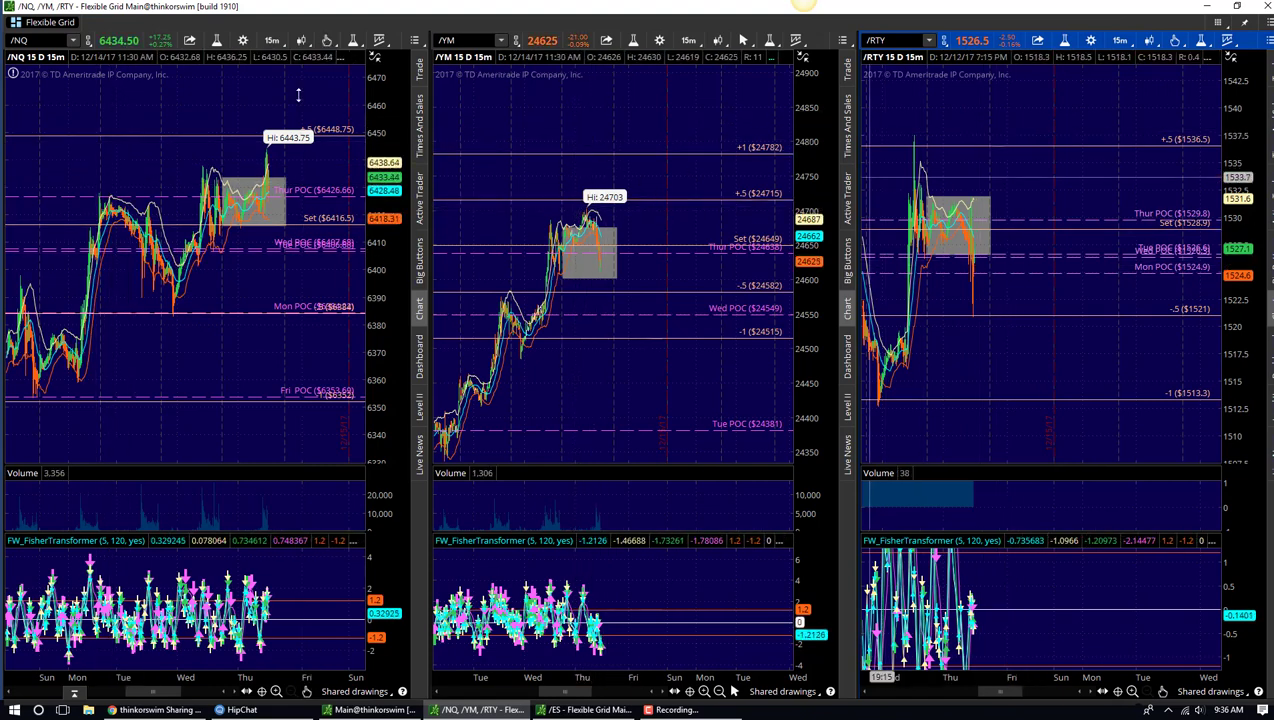
pyautogui.rightClick(135, 114)
pyautogui.click(220, 423)
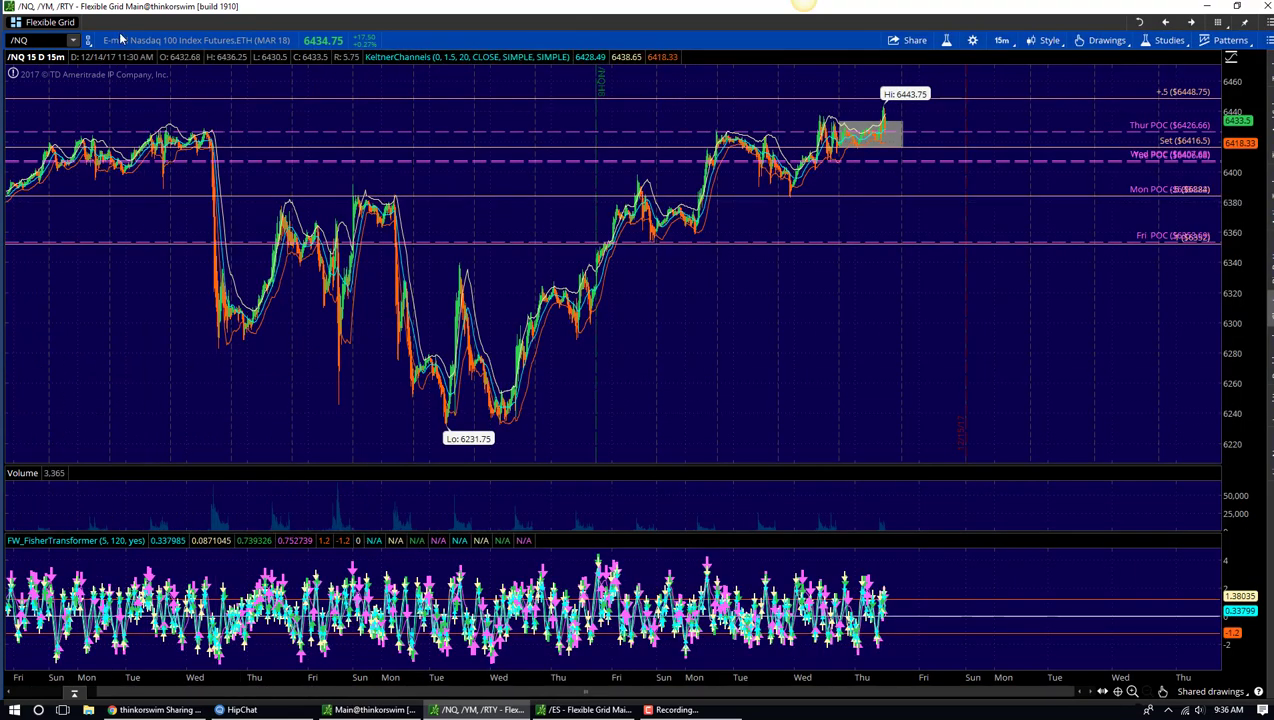
pyautogui.doubleClick(172, 50)
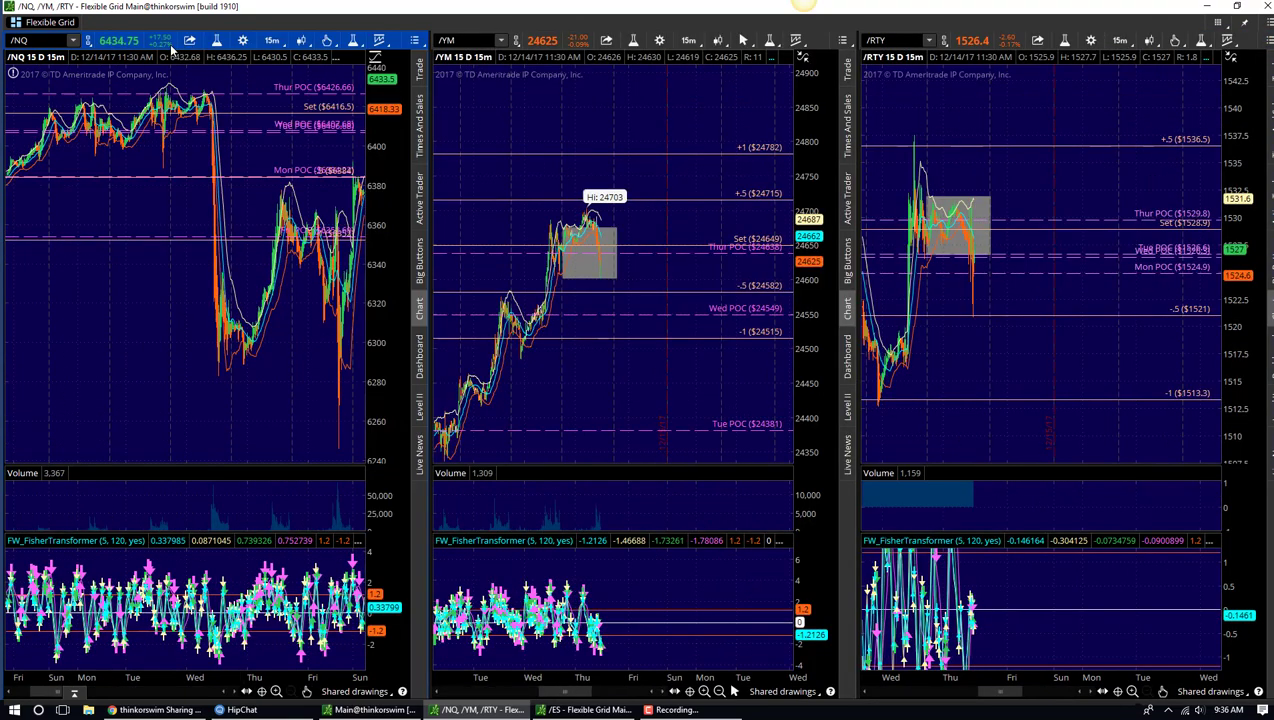
# Switch back to the /ES flexible grid window and zoom in on the latest bars of the EUR/USD chart
pyautogui.hotkey('alt', 'Tab')
pyautogui.moveTo(317, 210); pyautogui.dragTo(427, 222)
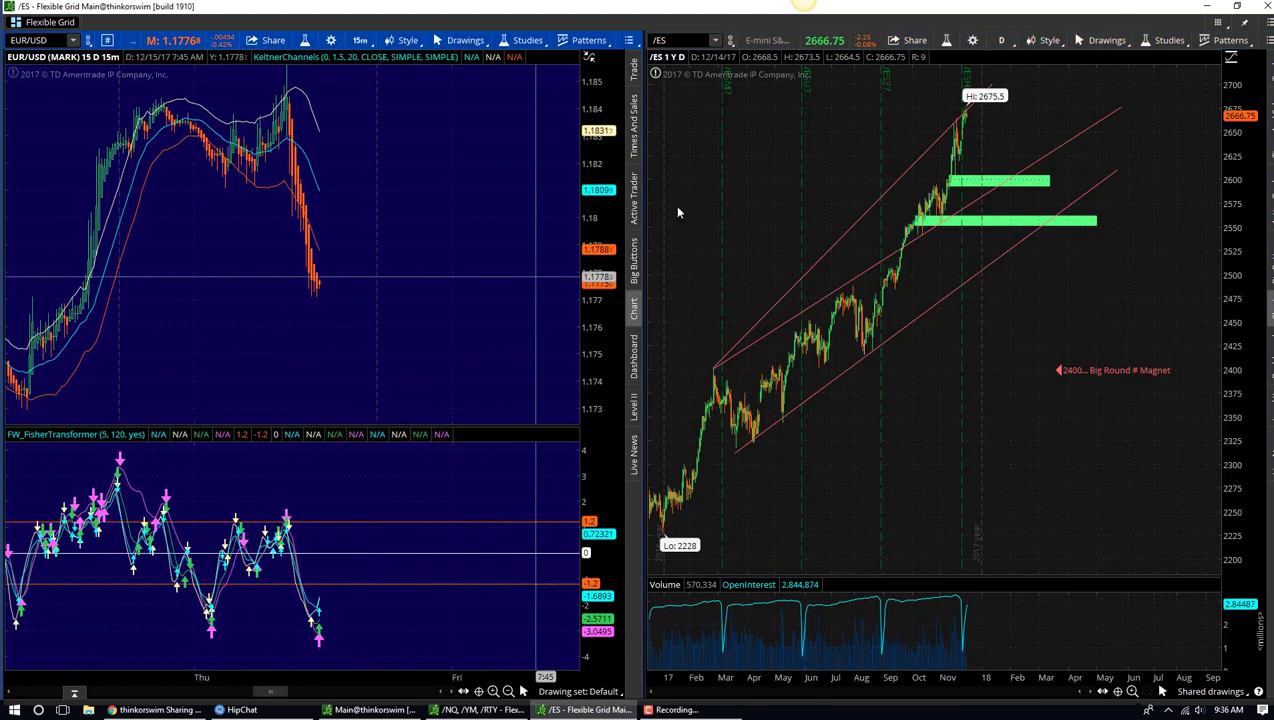